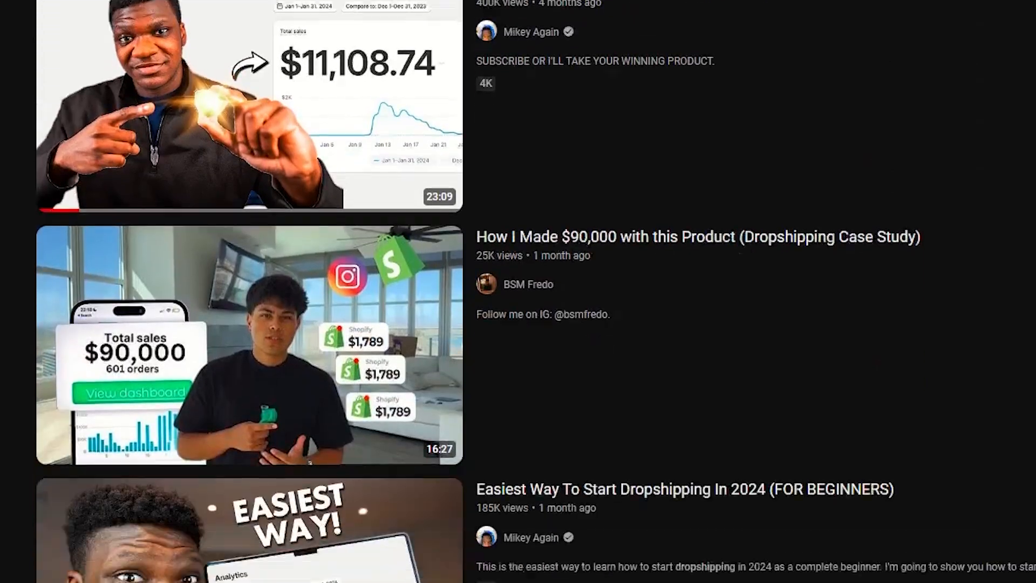
scroll(536, 291, down, 5)
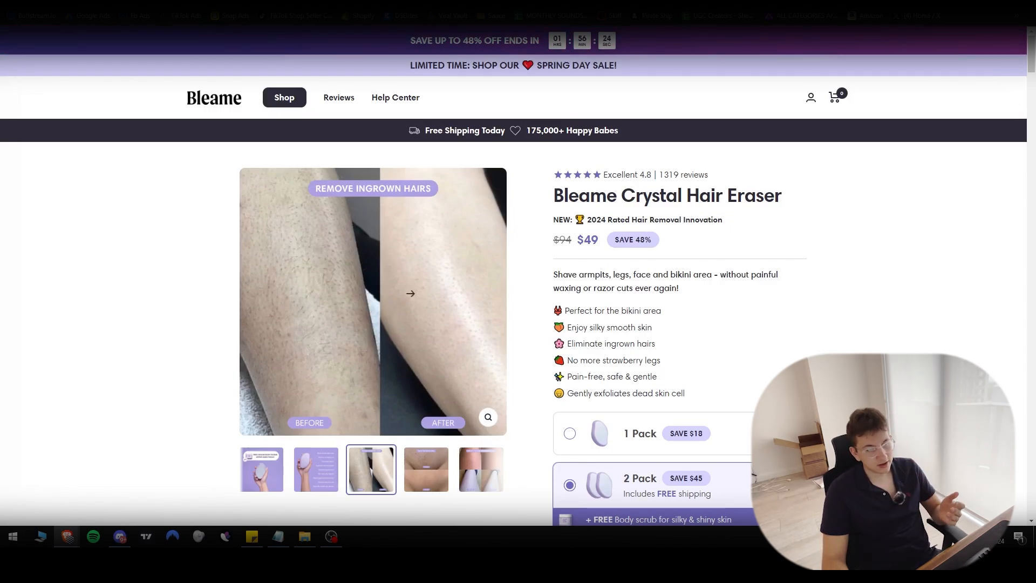
- Browse the Bleame Crystal Hair Eraser gallery through its before-and-after pictures and customer testimonial images
click(490, 291)
click(490, 291)
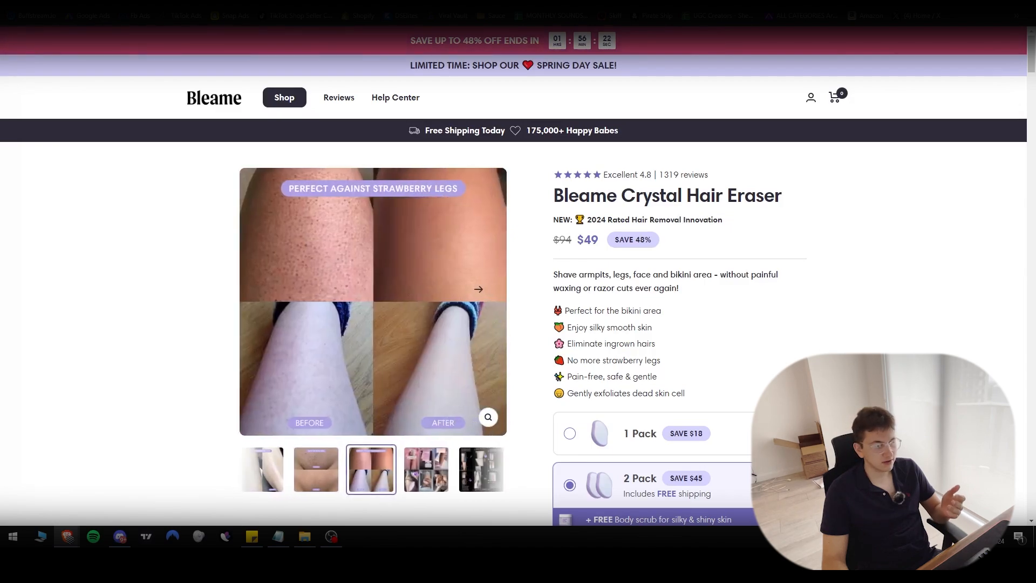
click(478, 291)
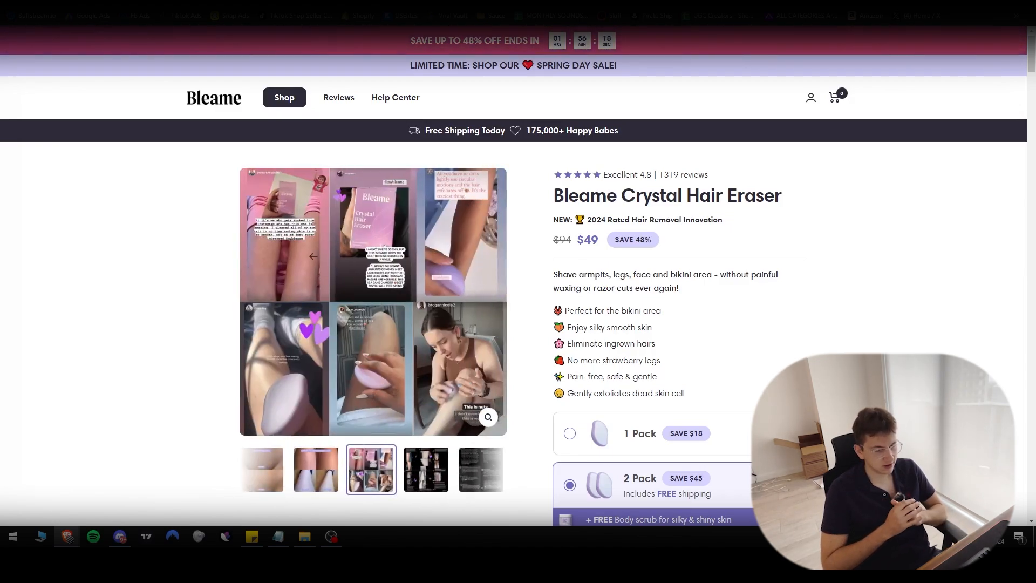
click(456, 283)
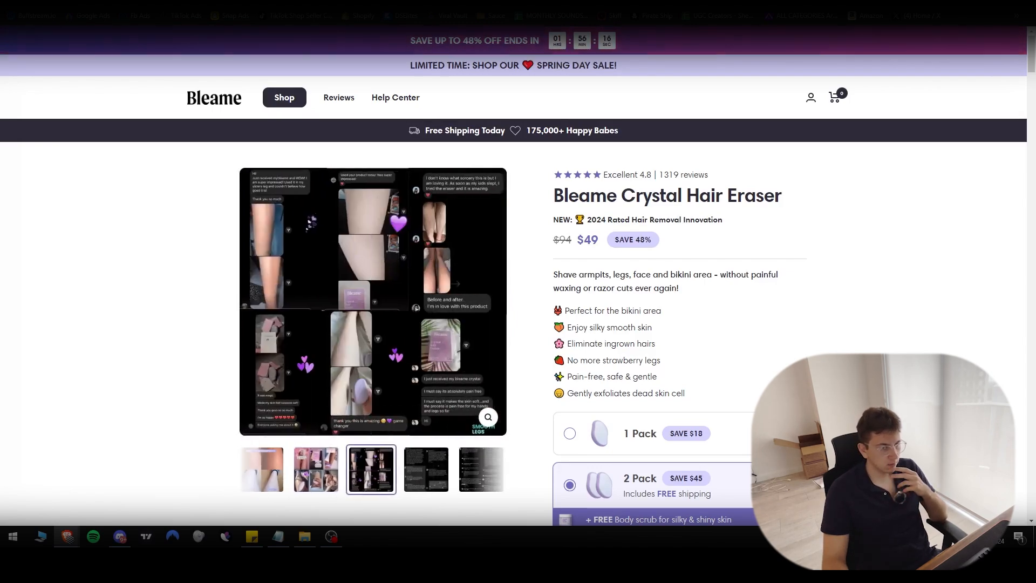
click(455, 283)
click(456, 283)
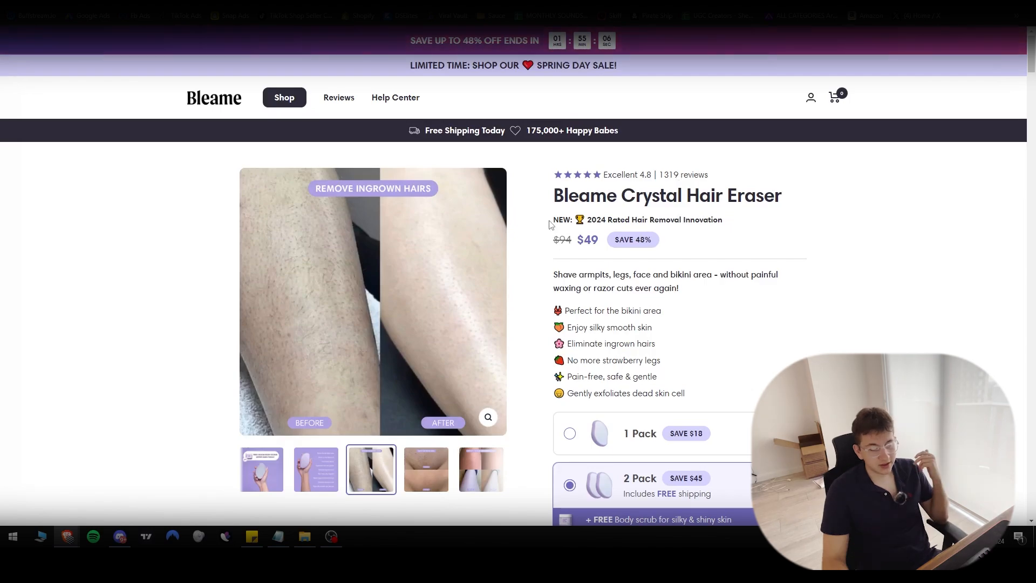
- Examine the product's "2024 Rated Hair Removal Innovation" tagline, its crossed-out price and the short description below
drag(550, 223, 732, 220)
click(624, 227)
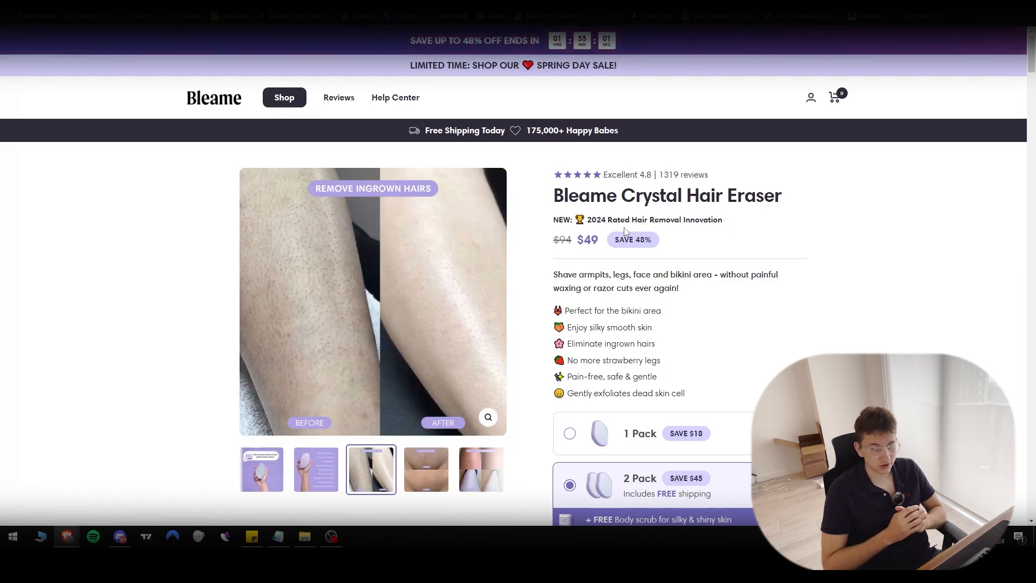
drag(553, 238, 574, 234)
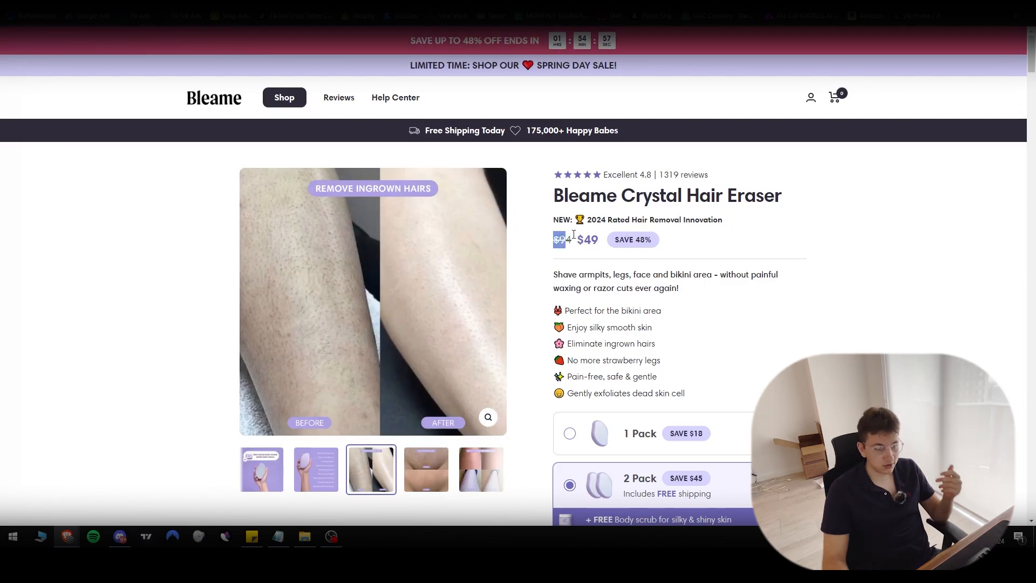
click(574, 234)
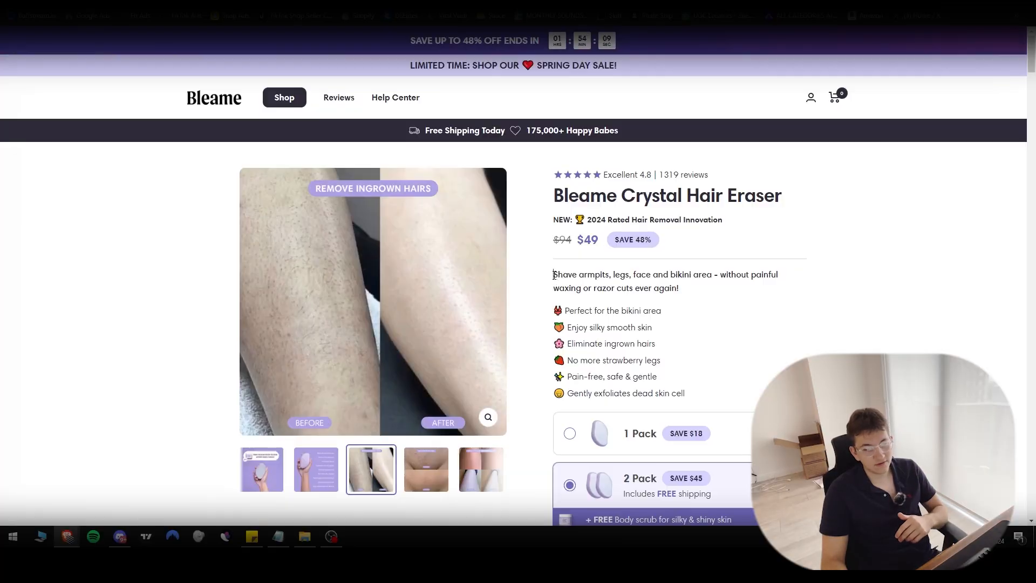
drag(553, 273, 565, 311)
click(555, 273)
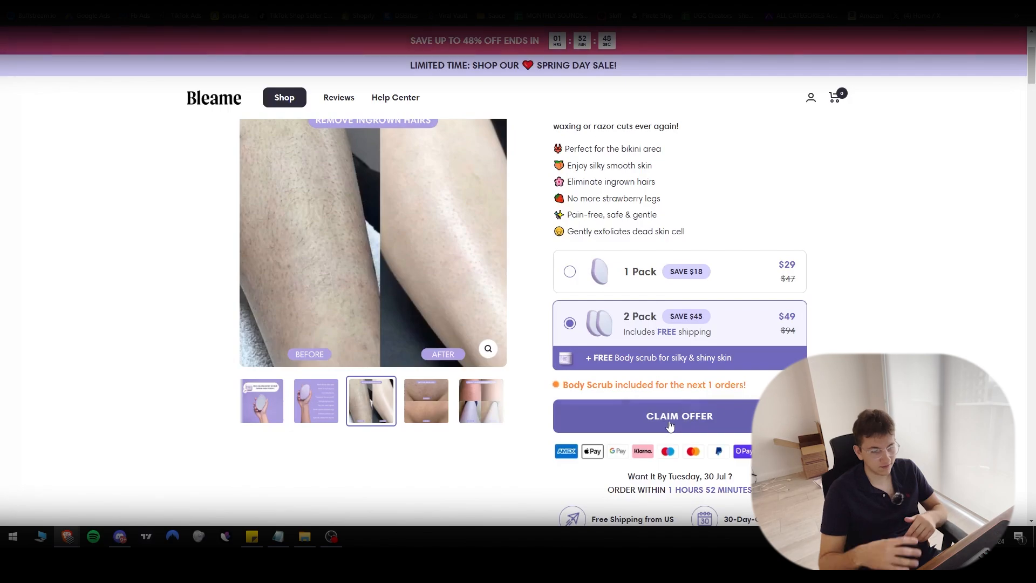
- Select the 1 Pack offer to compare its pricing, and switch back to the 2 Pack
scroll(643, 321, up, 1)
click(642, 321)
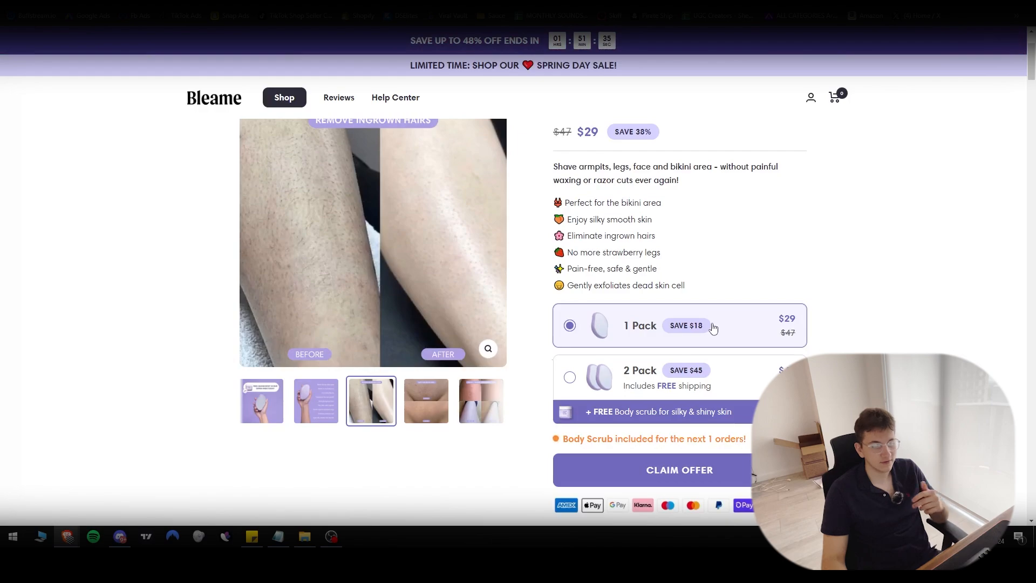
click(718, 371)
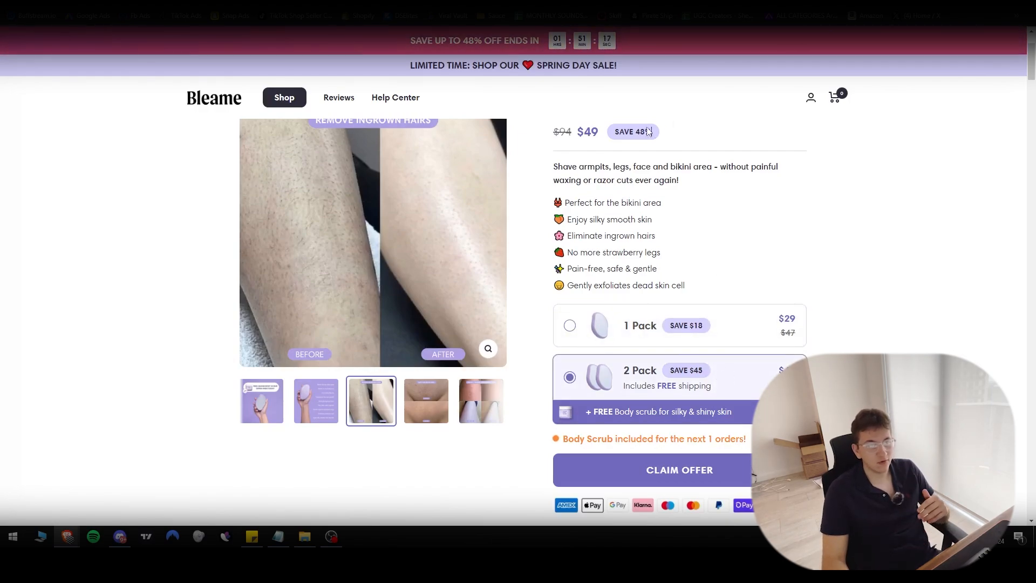
- Review the opening words of the product description and the free shipping and 30-day guarantee badges below the payment options
drag(553, 167, 611, 166)
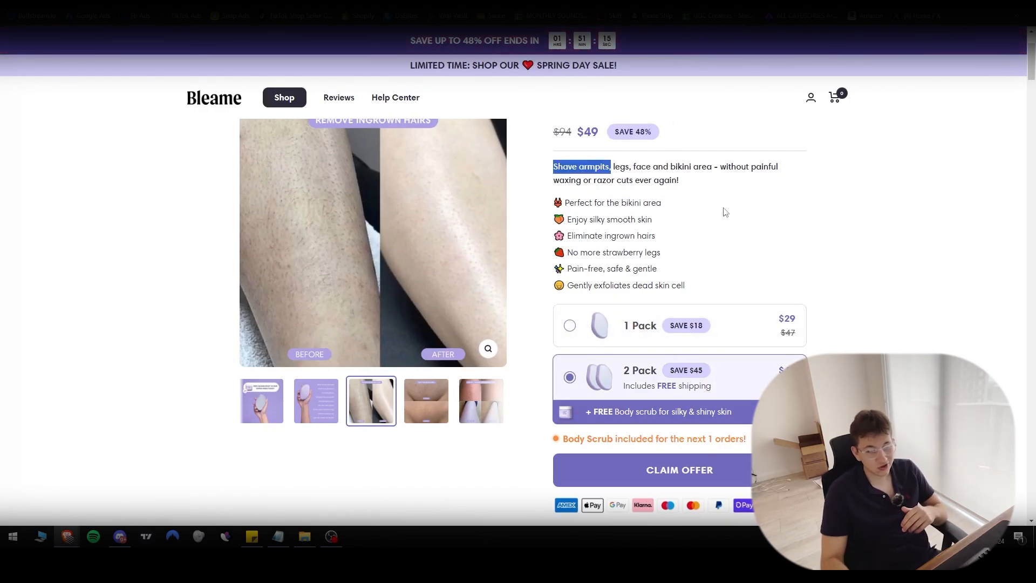
click(875, 221)
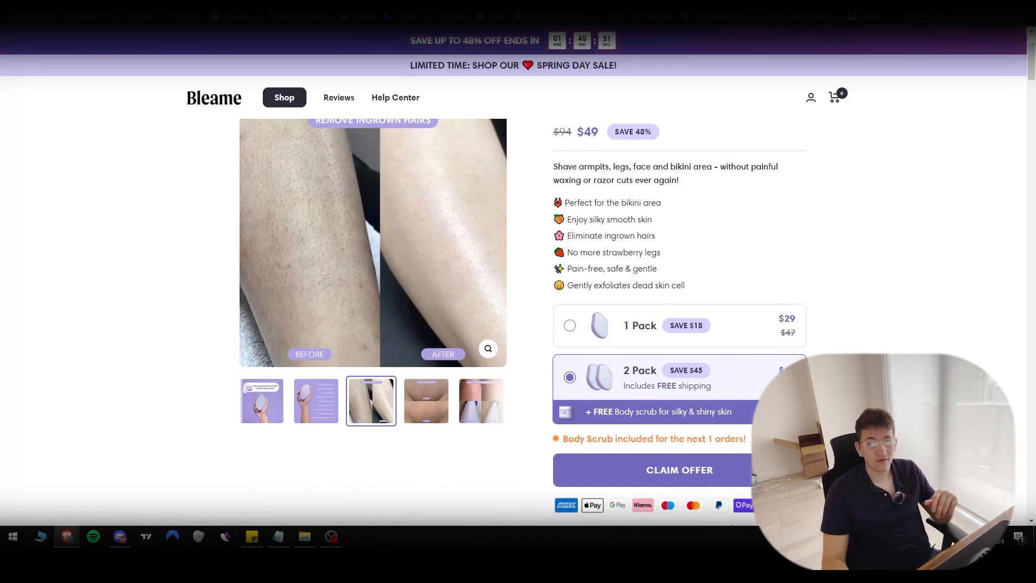
scroll(680, 324, down, 4)
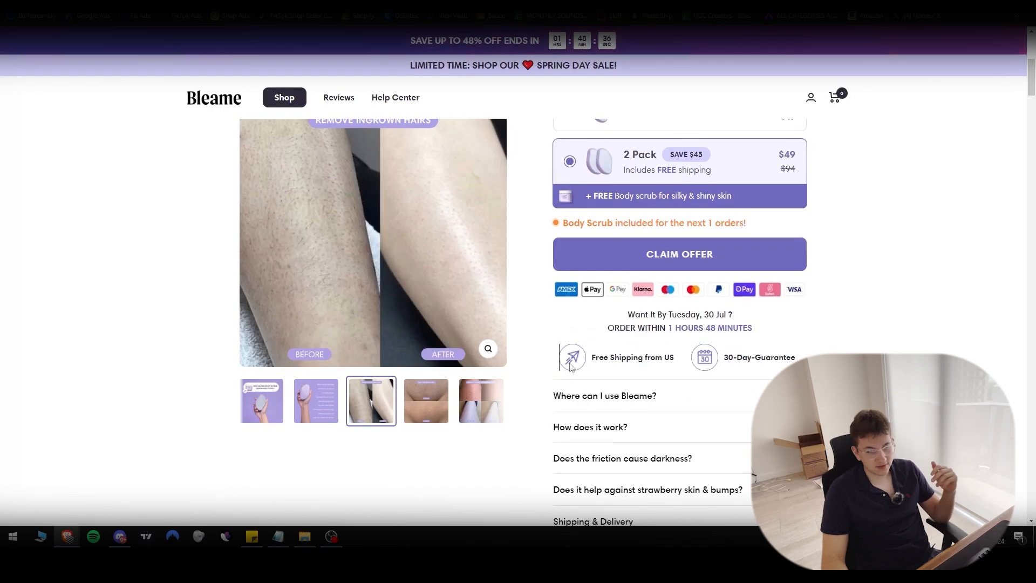
drag(560, 350, 796, 361)
click(618, 370)
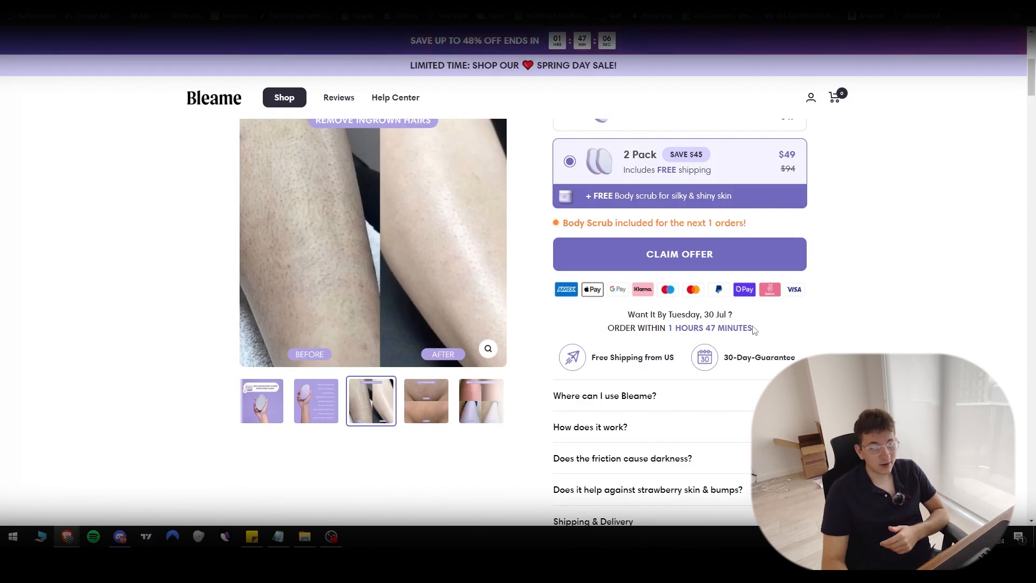
- Return to the emoji benefit list above the pack offers and highlight its lines for review
scroll(754, 330, up, 1)
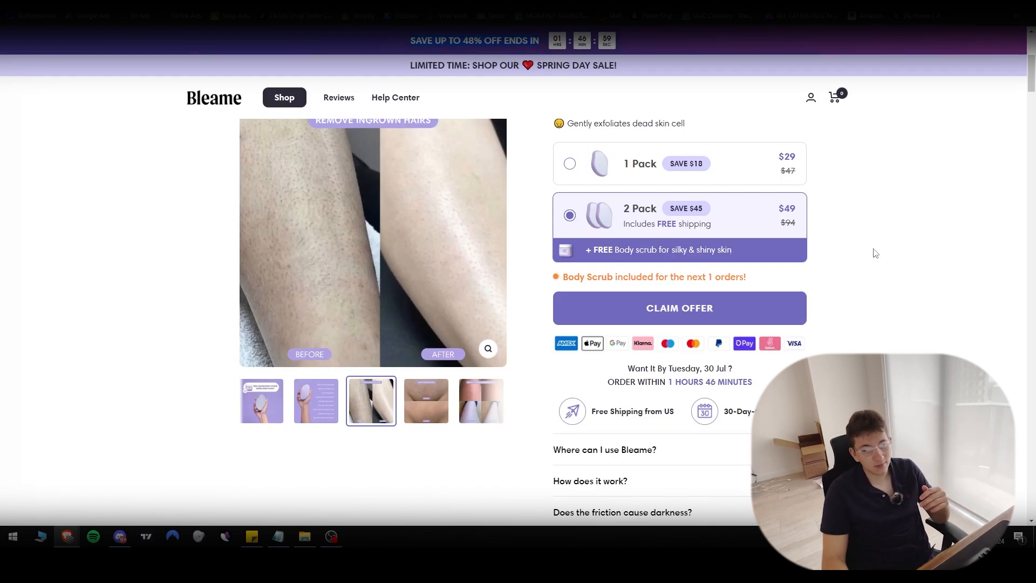
scroll(849, 331, up, 4)
scroll(810, 323, down, 1)
drag(554, 202, 701, 277)
click(705, 282)
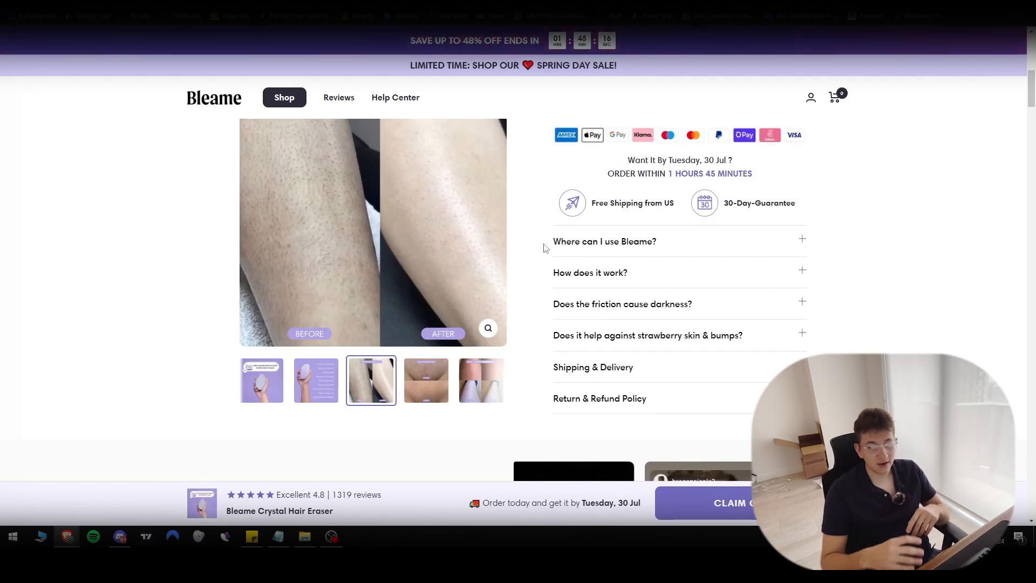
- Look over the product's FAQ entries and the "Look At How Others Are Loving Their Bleame" section
mouse_move(1031, 95)
mouse_down()
mouse_move(1027, 332)
mouse_move(1031, 88)
mouse_up()
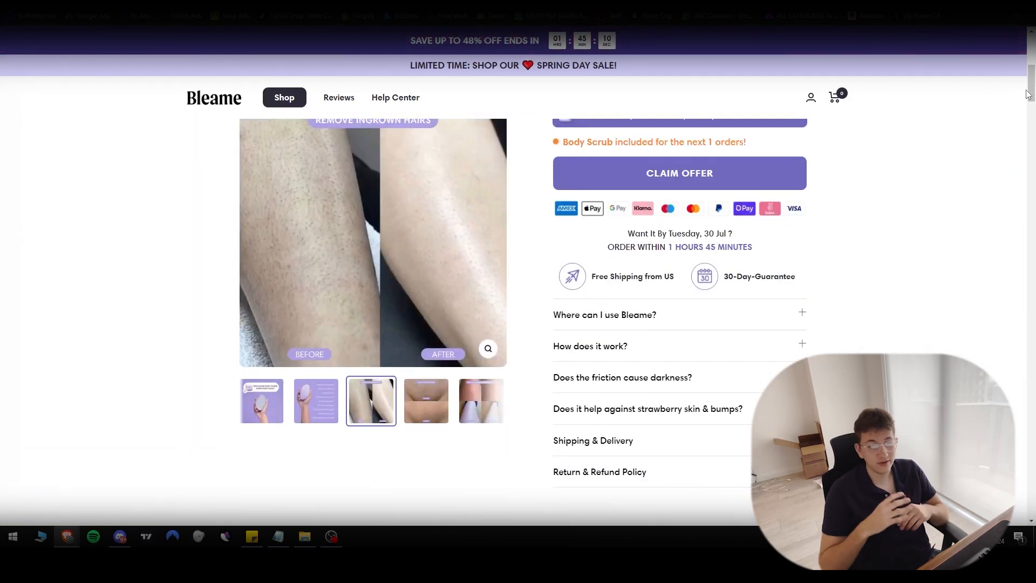
scroll(203, 254, down, 4)
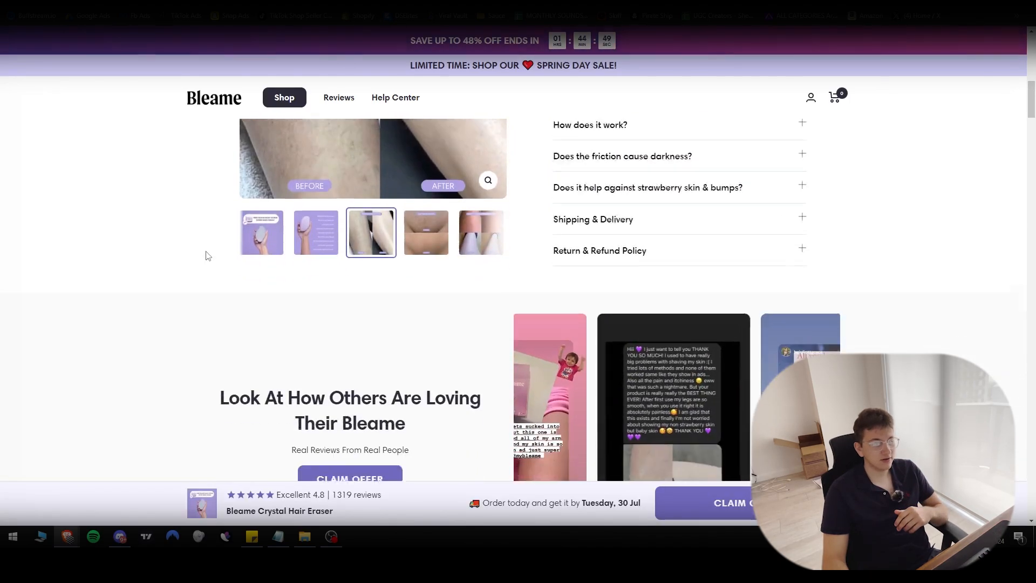
scroll(208, 255, down, 3)
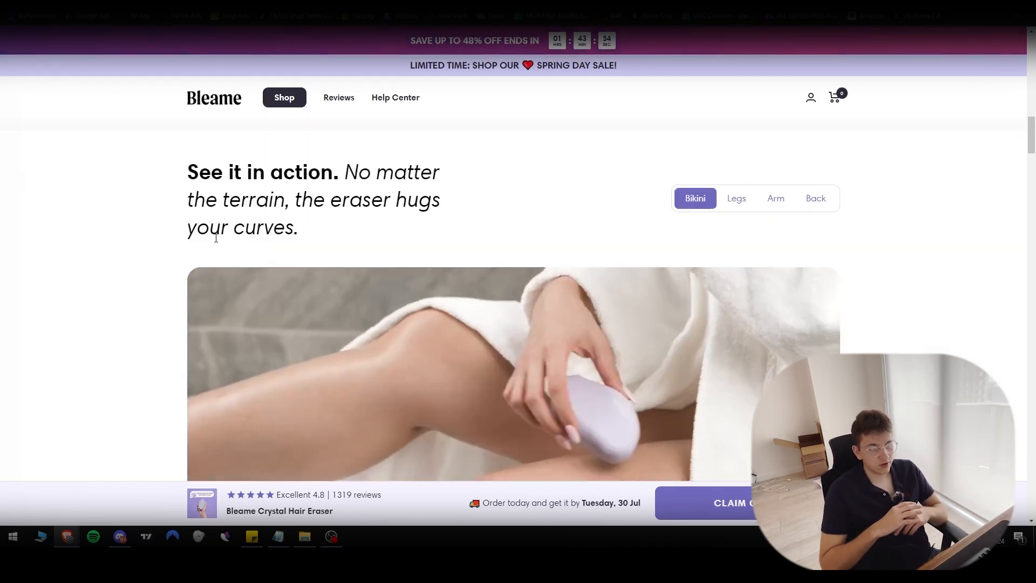
- View the Legs, Arm and Back demonstrations in the "See it in action" section
scroll(181, 251, down, 2)
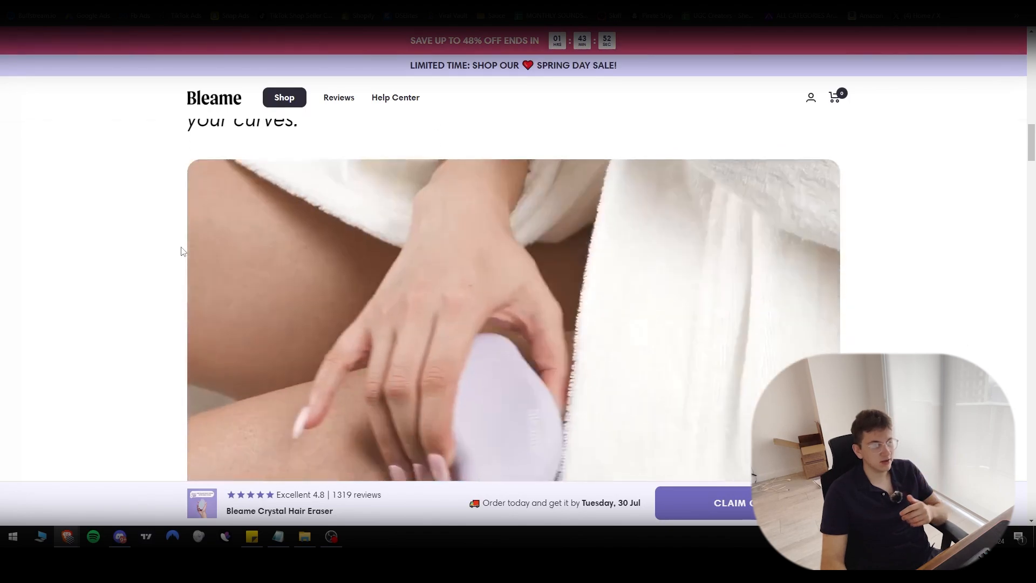
scroll(181, 251, up, 3)
scroll(693, 265, down, 2)
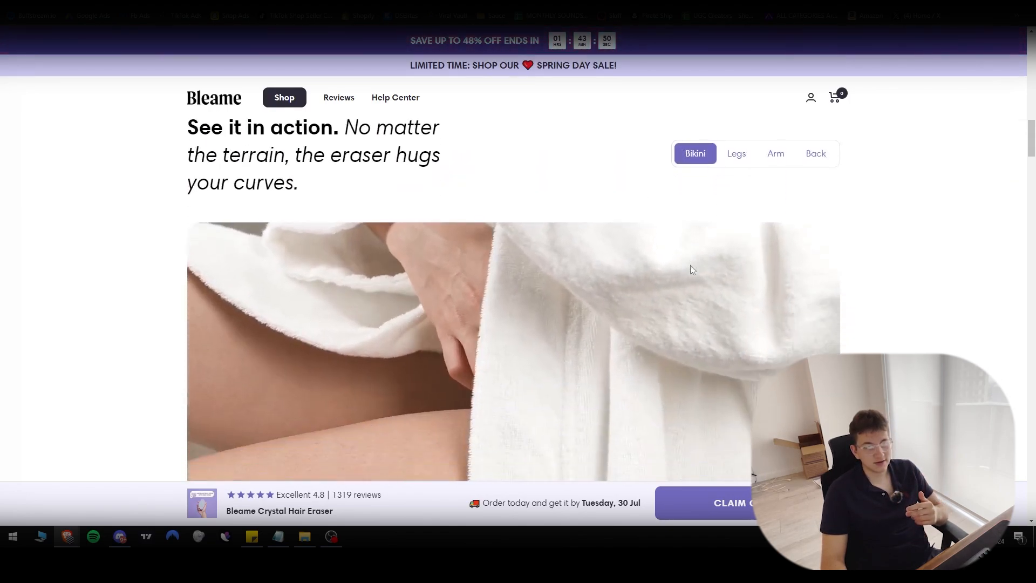
click(736, 145)
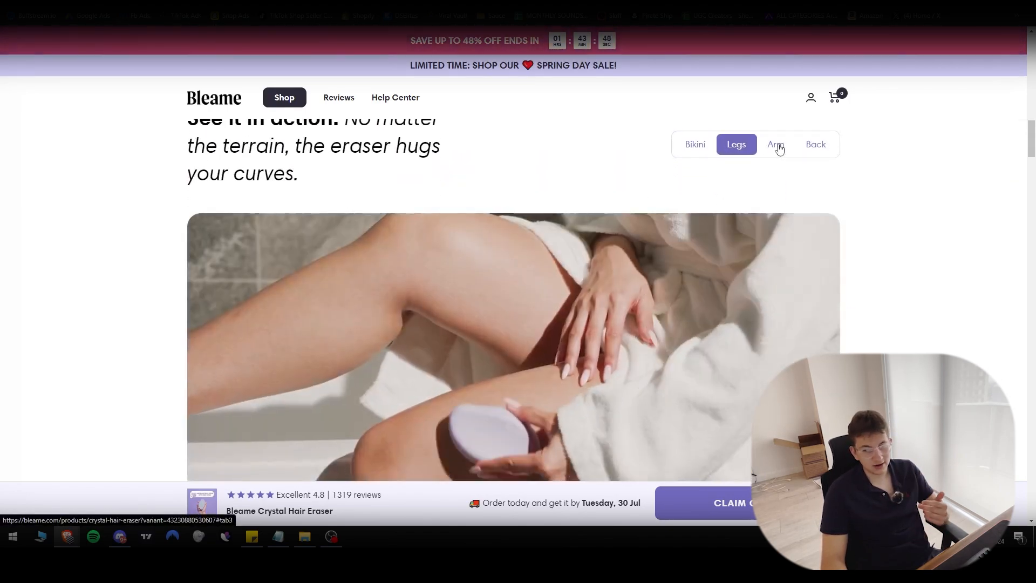
click(776, 146)
click(815, 147)
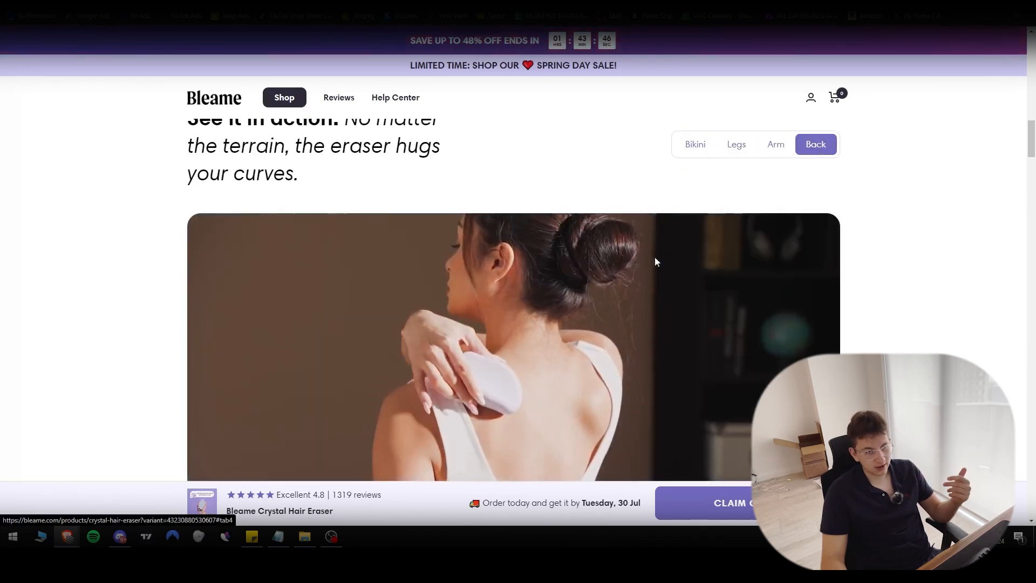
- Go to the circular before-and-after skin comparison and try its slider
scroll(544, 319, down, 2)
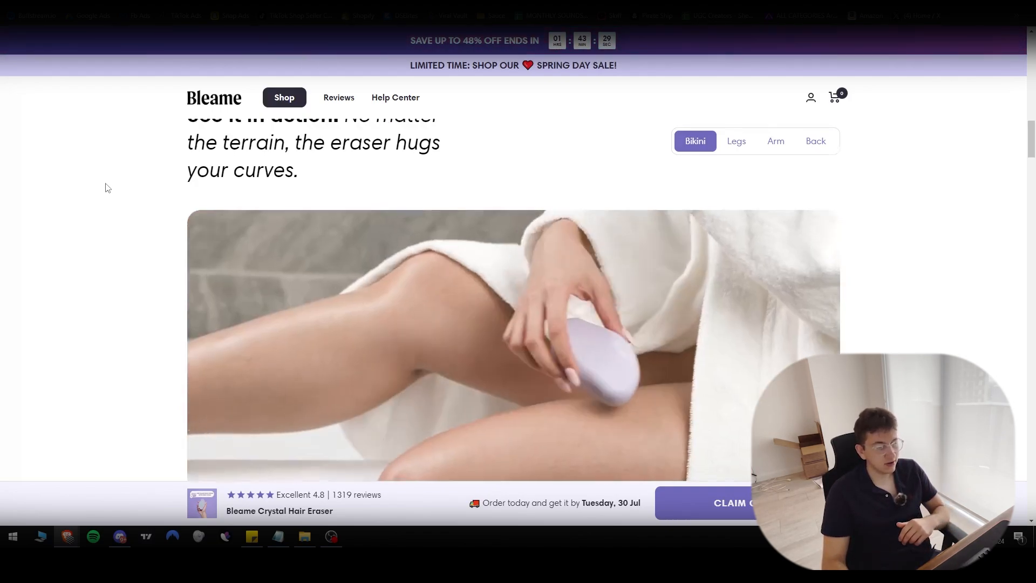
scroll(414, 279, down, 2)
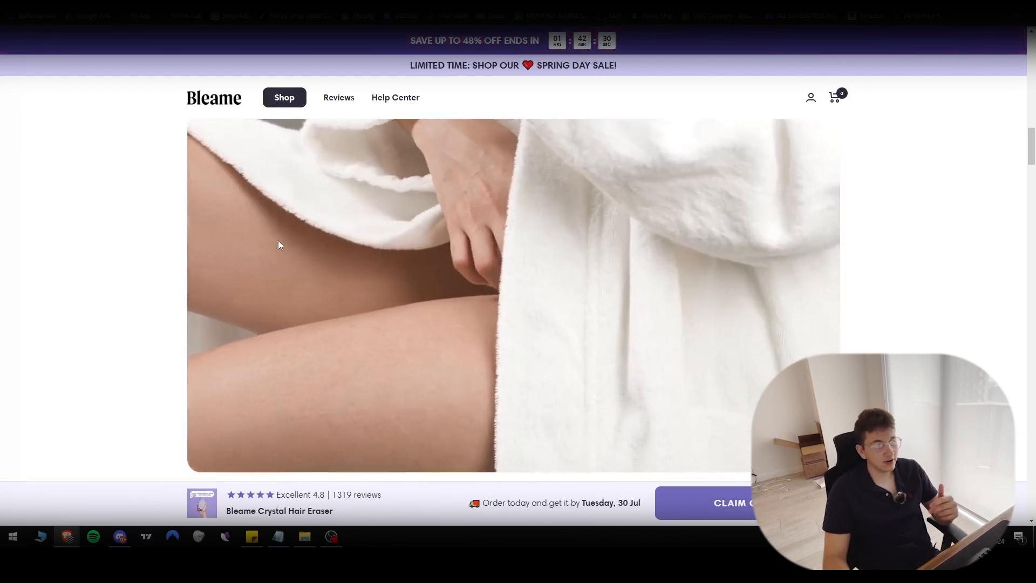
scroll(278, 244, down, 9)
mouse_move(514, 275)
mouse_down()
mouse_move(392, 283)
mouse_move(633, 278)
mouse_move(508, 278)
mouse_move(521, 281)
mouse_up()
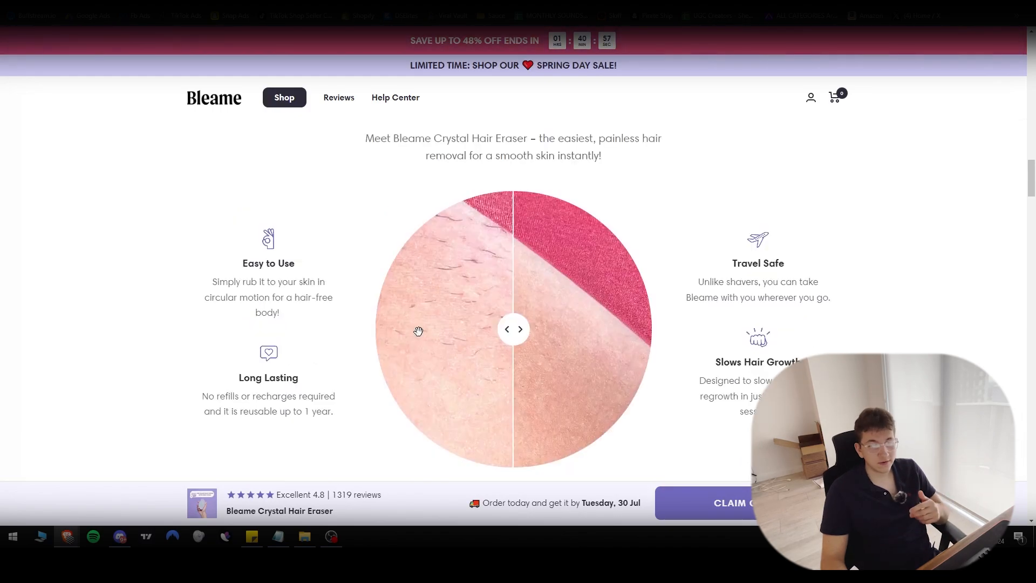
- Play the first customer video beside "The Future Is Hair-Free!" and advance the carousel through the other clips
scroll(419, 331, down, 6)
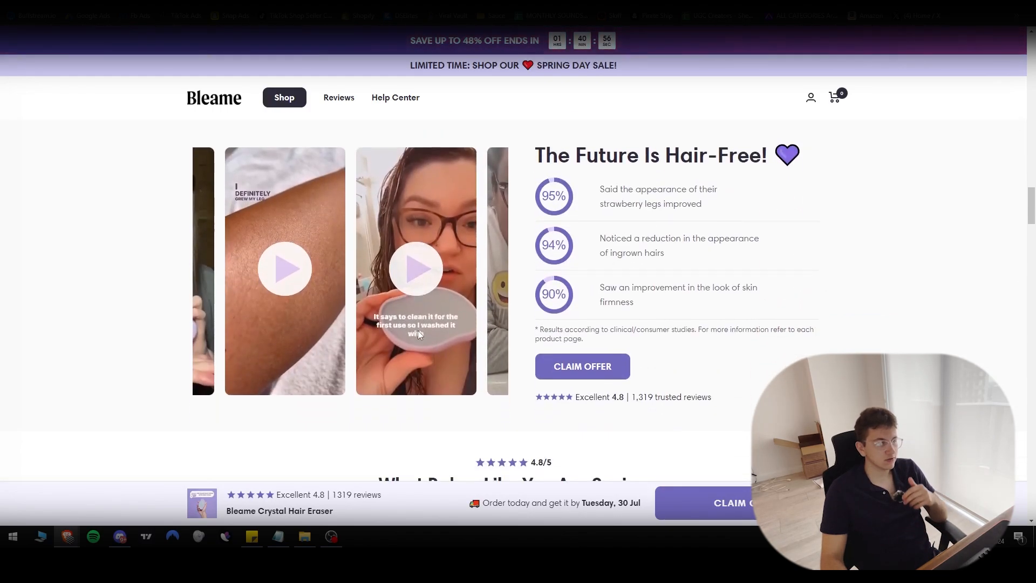
click(289, 272)
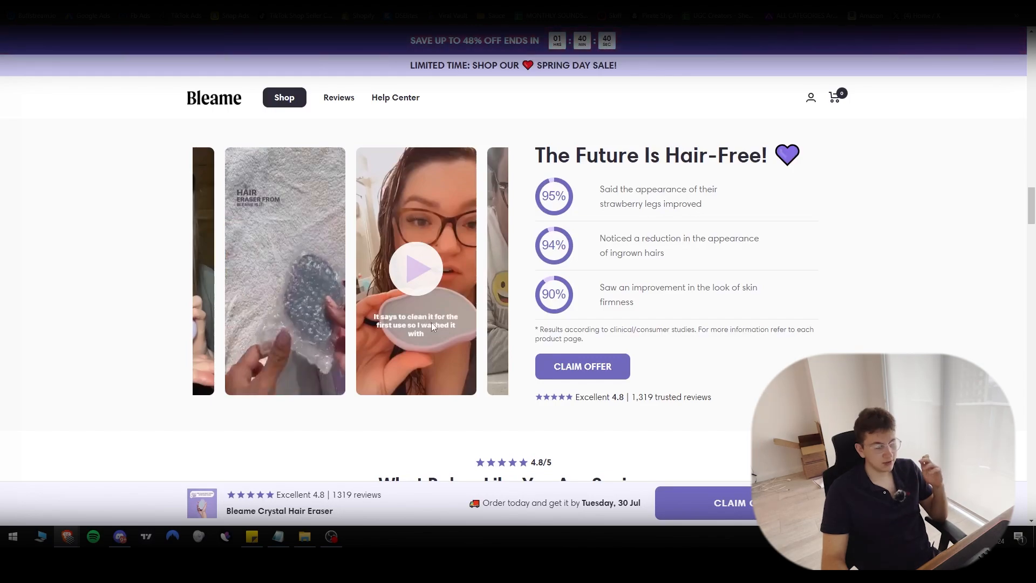
drag(432, 322, 334, 318)
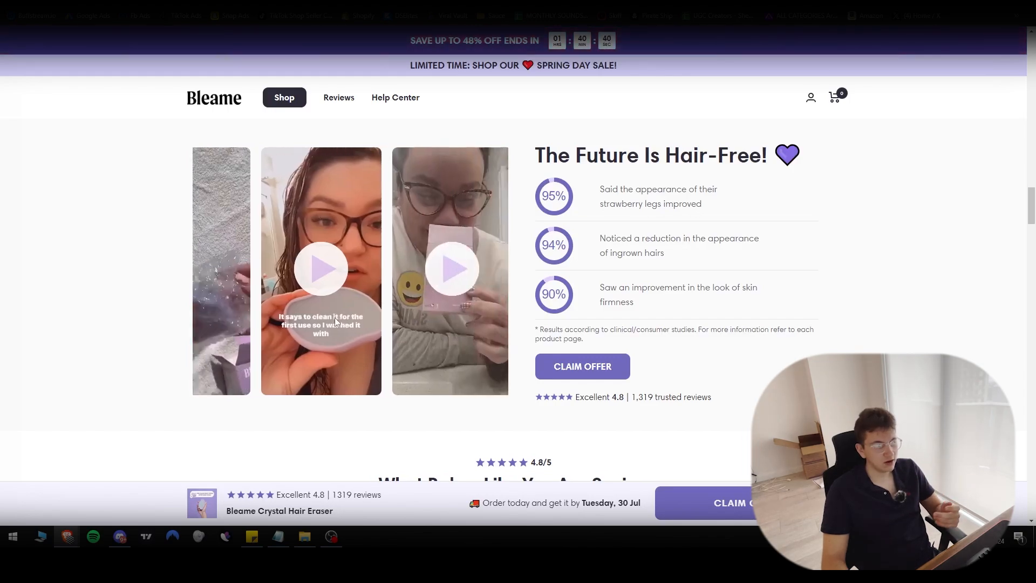
drag(461, 313, 405, 322)
scroll(405, 322, up, 1)
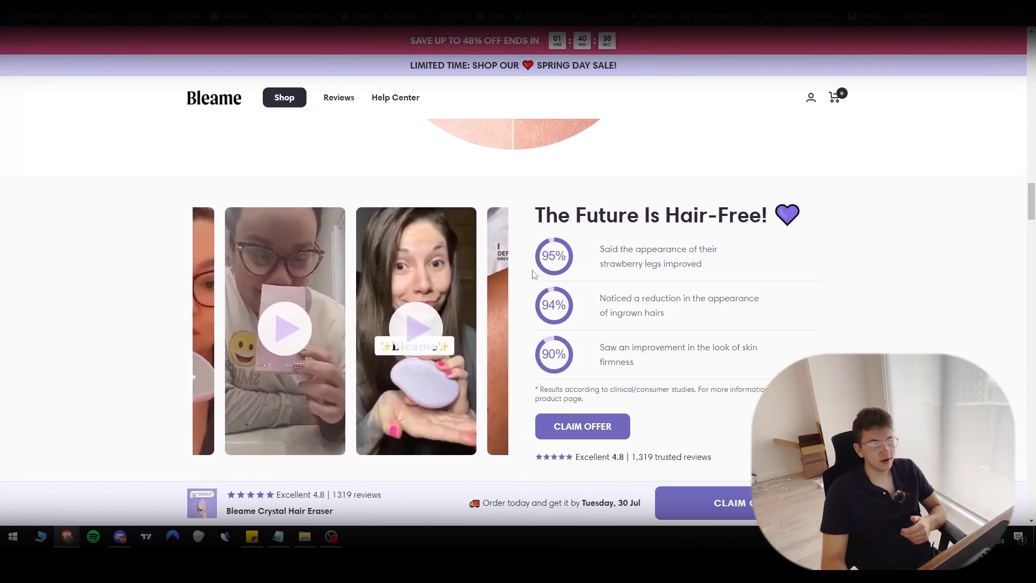
- Check the "What Babes Like You Are Saying" testimonials and return to the "See it in action" demonstration
scroll(533, 274, down, 1)
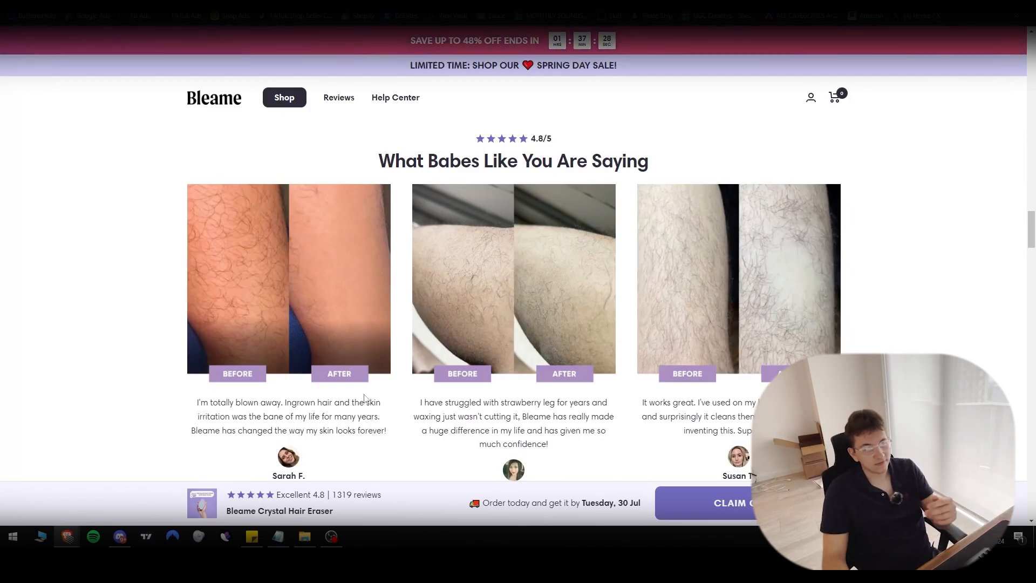
scroll(367, 410, up, 8)
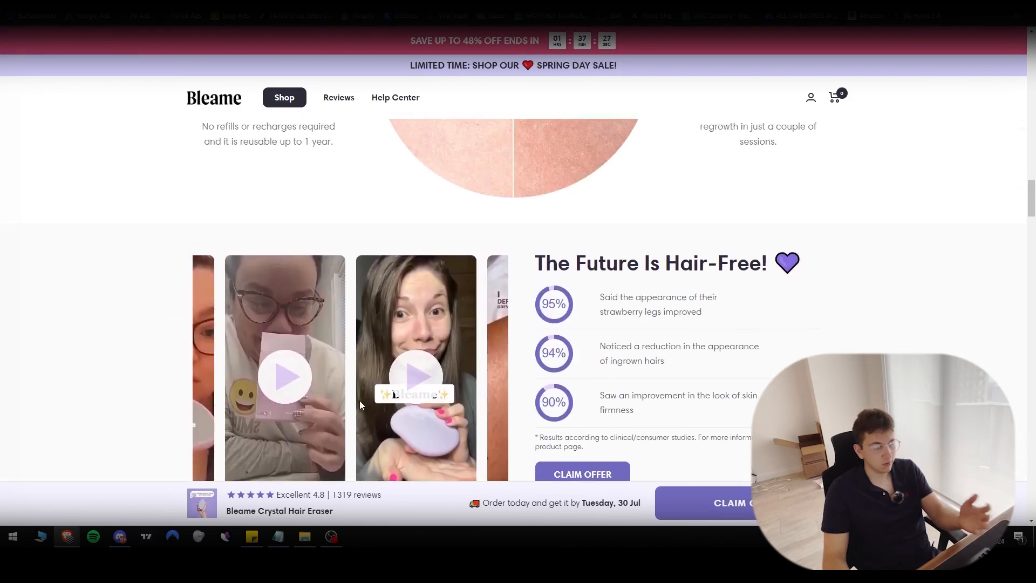
scroll(358, 394, up, 10)
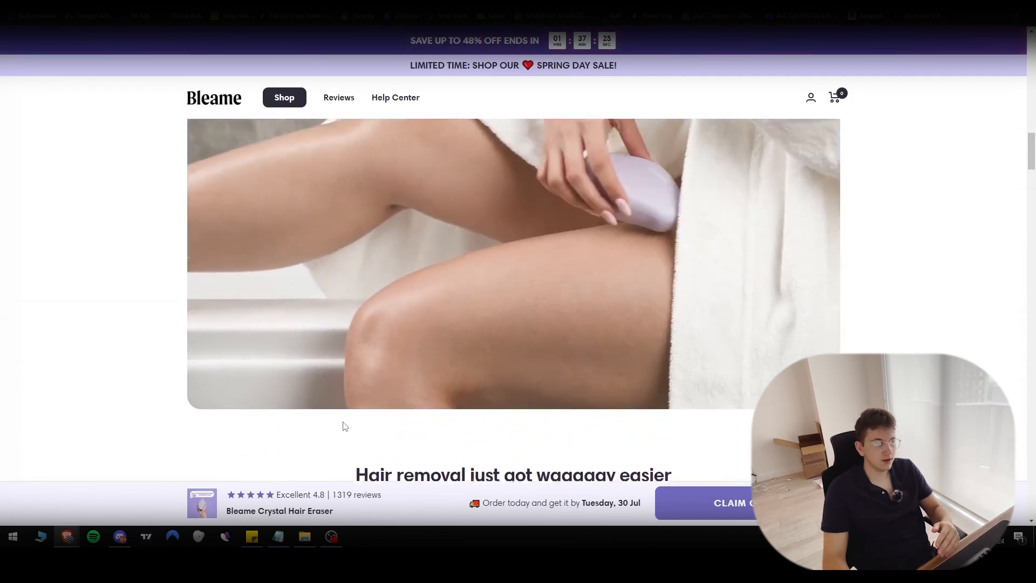
scroll(346, 426, up, 1)
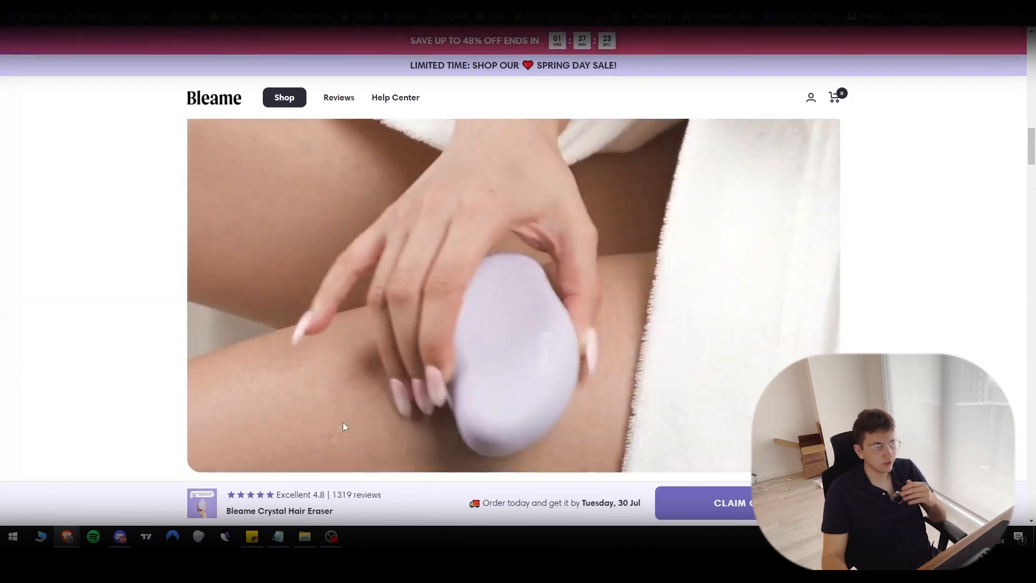
- Return to the product image gallery near the page's beginning and view its before-and-after pictures
scroll(343, 426, up, 9)
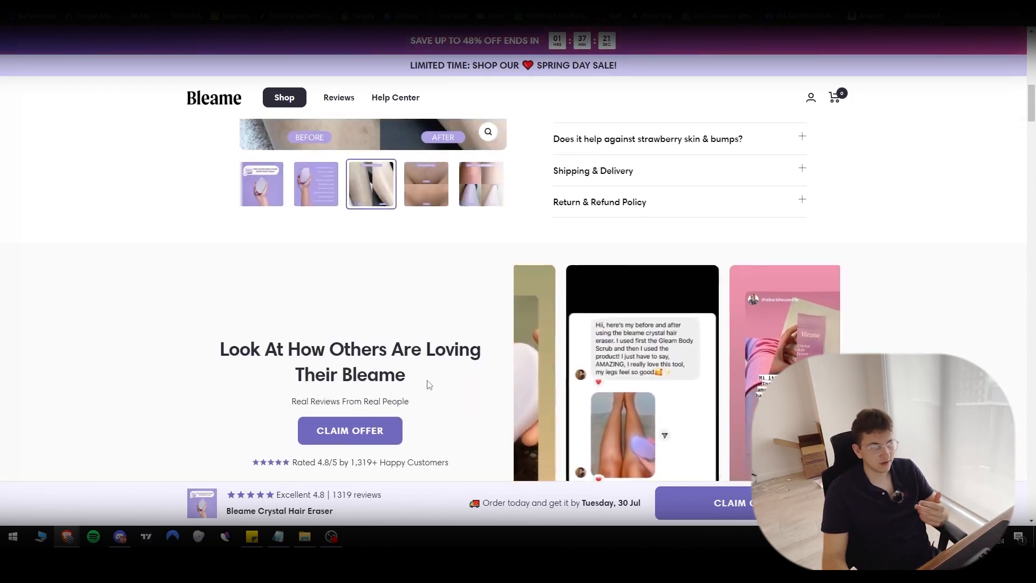
scroll(428, 382, up, 4)
click(427, 393)
click(383, 404)
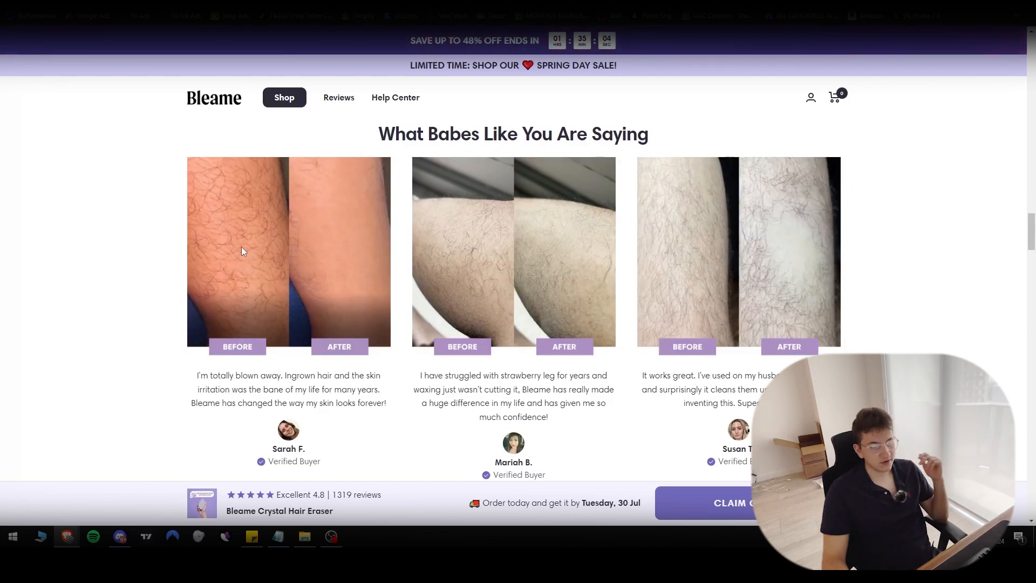
- Review the customer testimonials, the Bleame vs Waxing vs Laser comparison and the Hair-Free Guarantee, and return to "The Future Is Hair-Free!"
scroll(241, 251, down, 6)
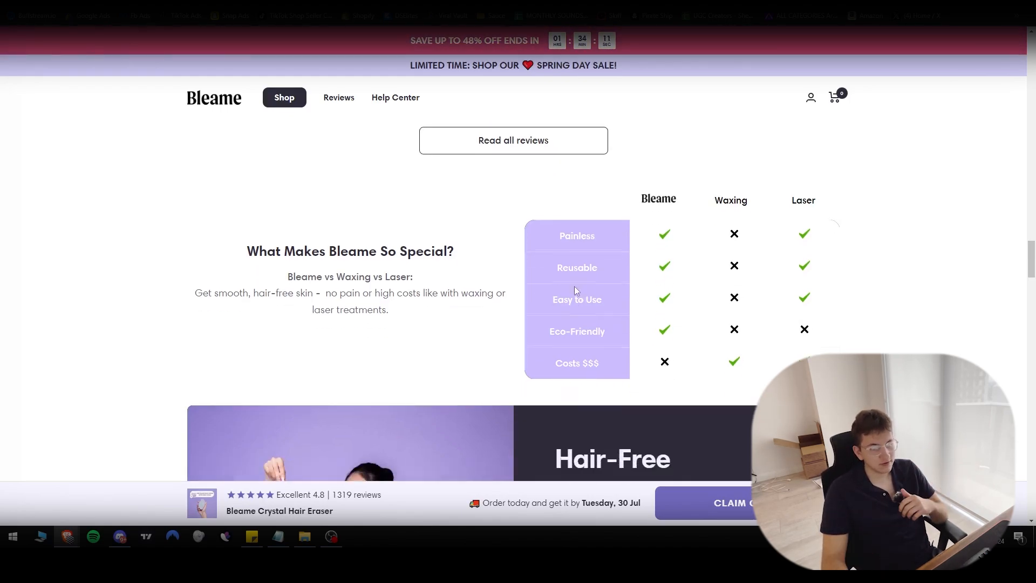
scroll(575, 292, down, 5)
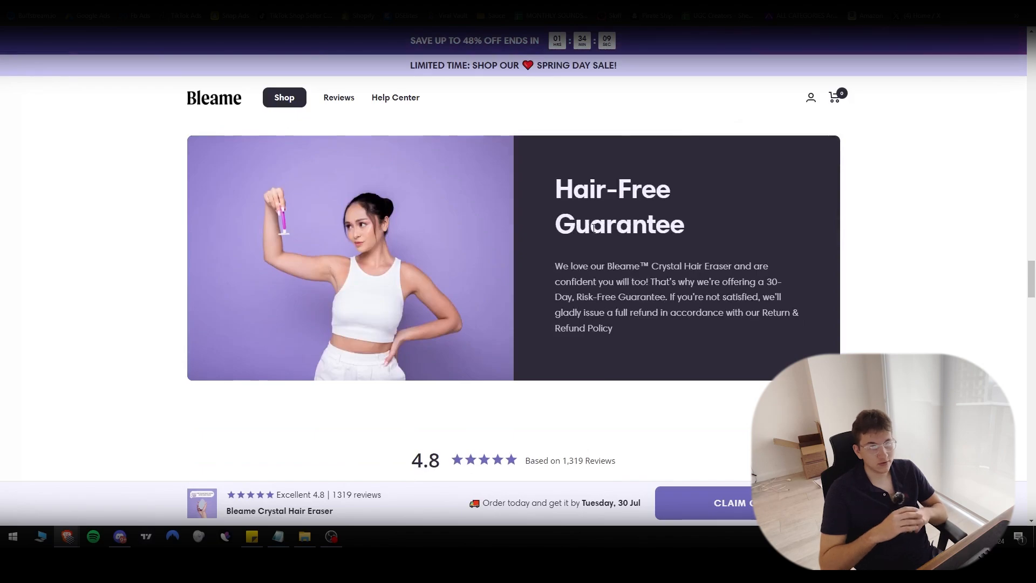
scroll(594, 228, down, 9)
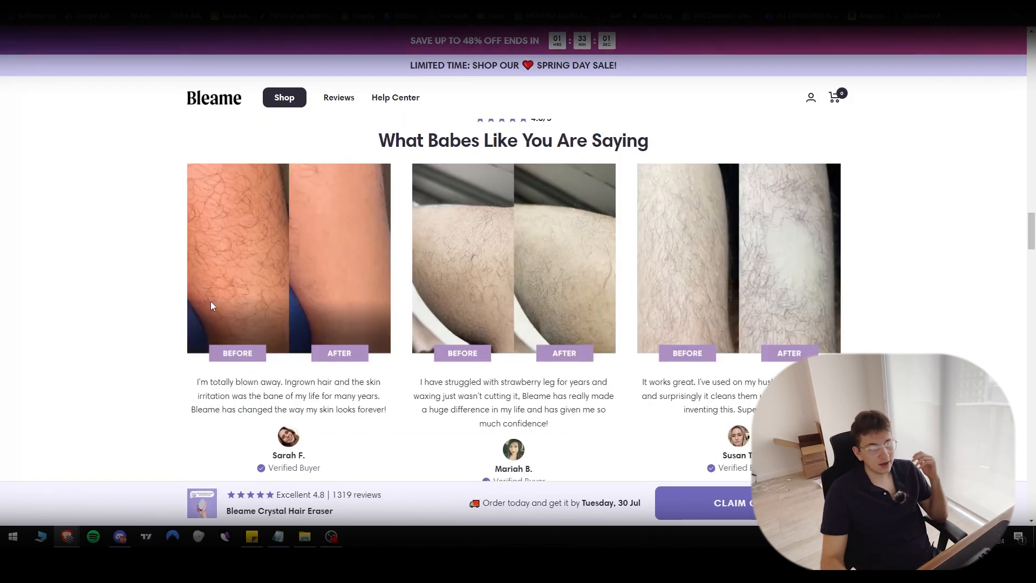
scroll(205, 306, up, 12)
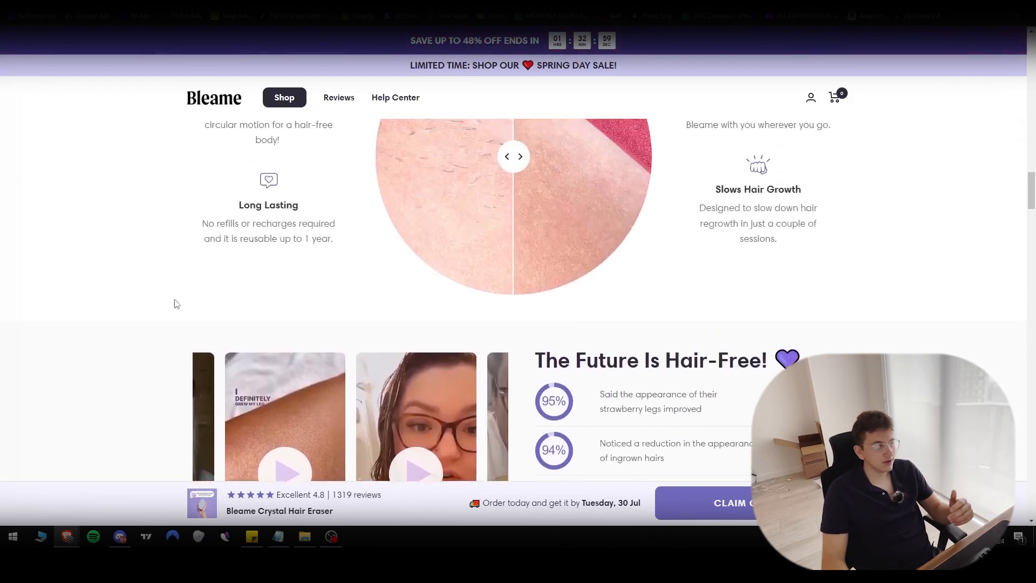
scroll(173, 303, down, 6)
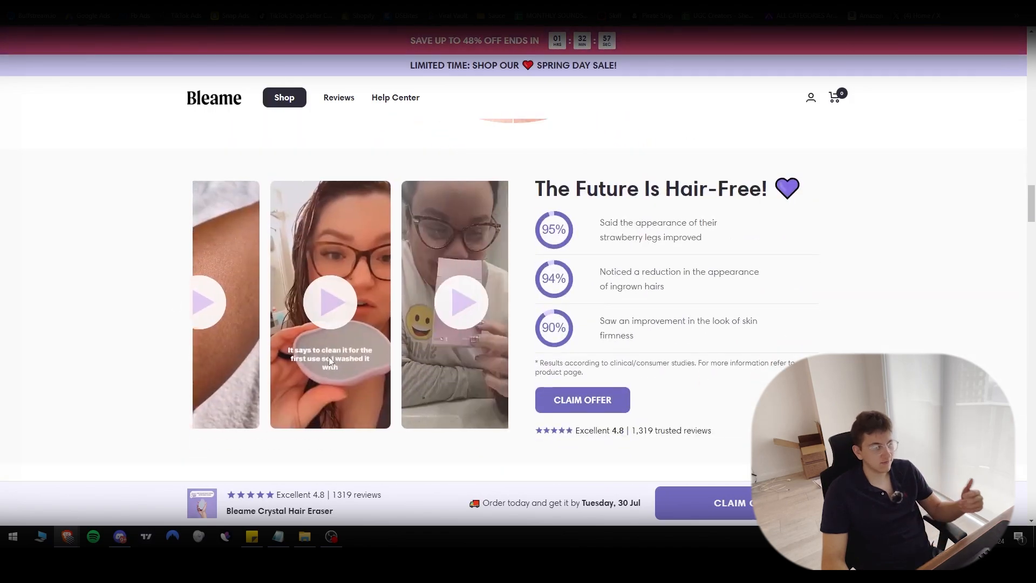
middle_click(128, 296)
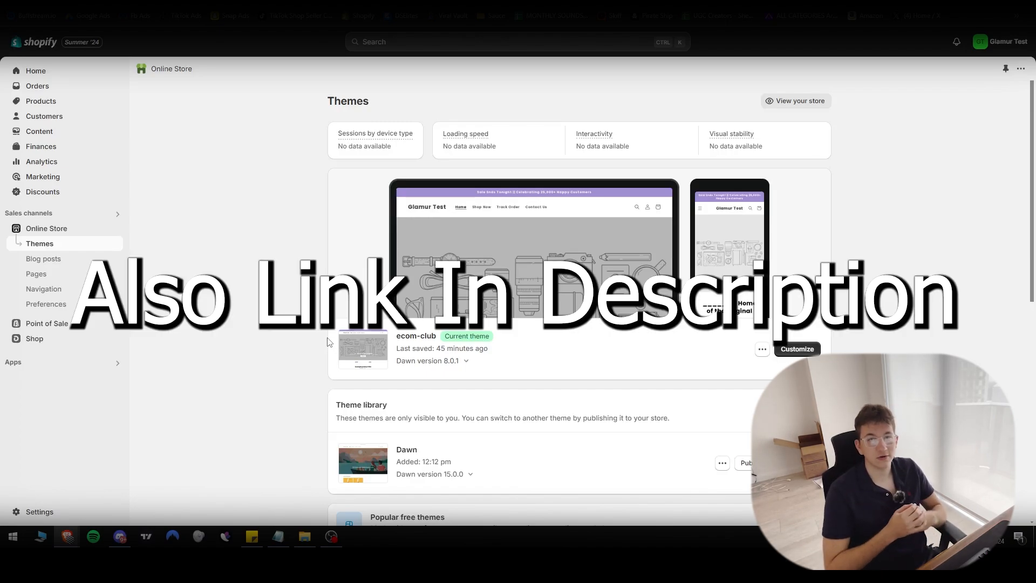
- Open the ecom-club theme for customization and look over the home page down to the before-and-after slider
click(797, 350)
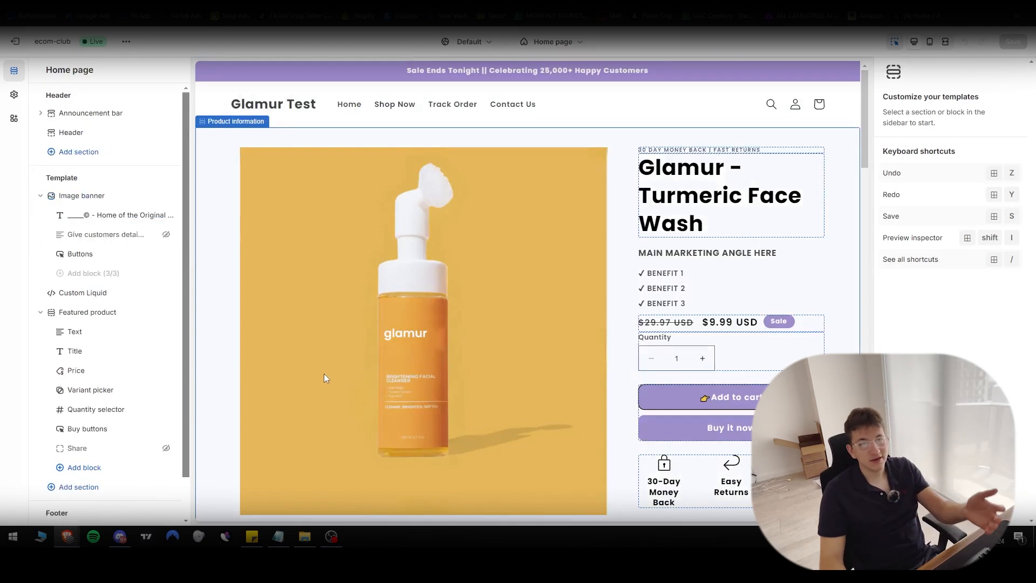
scroll(555, 283, down, 8)
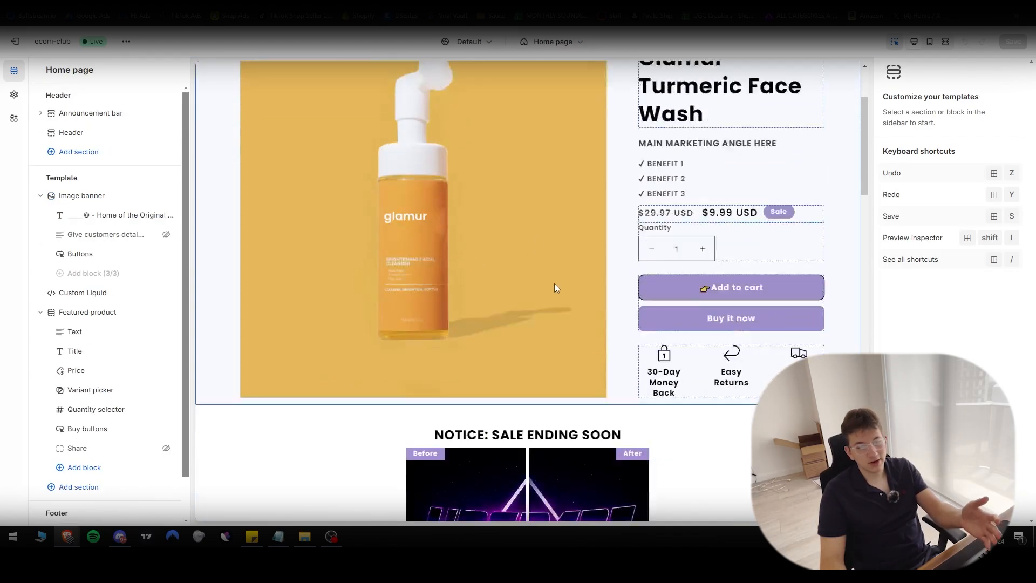
scroll(554, 284, down, 5)
scroll(470, 343, up, 6)
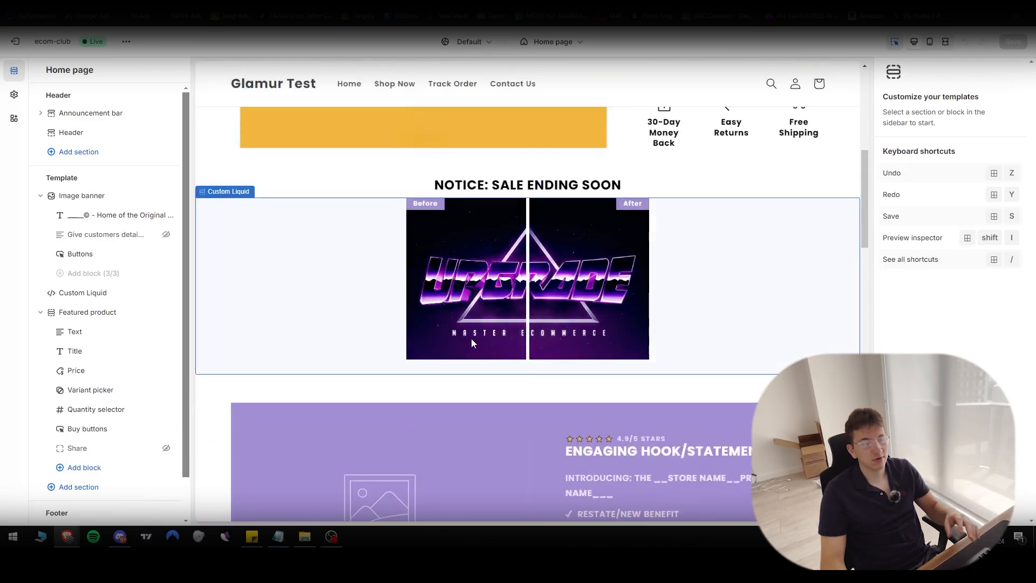
scroll(471, 344, up, 6)
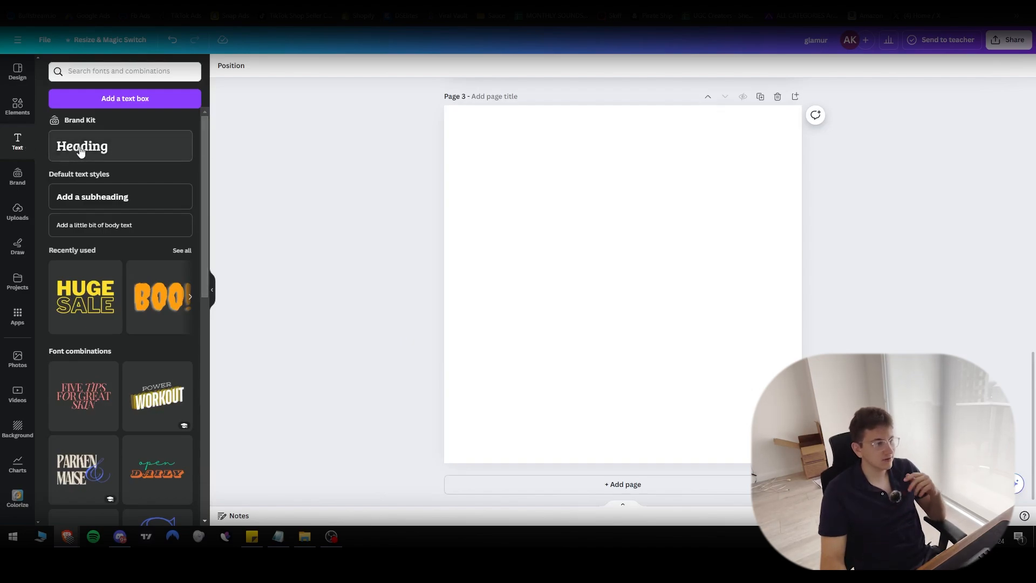
- In Canva, add a heading reading "glamur" to the blank page 3 and set its font to Poppins SemiBold
drag(80, 152, 625, 288)
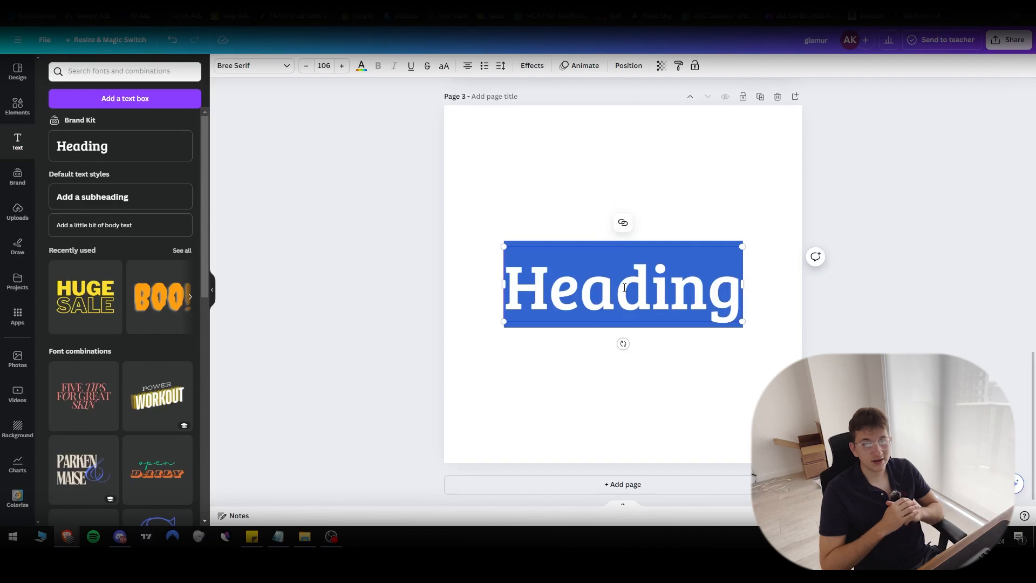
text(glamur)
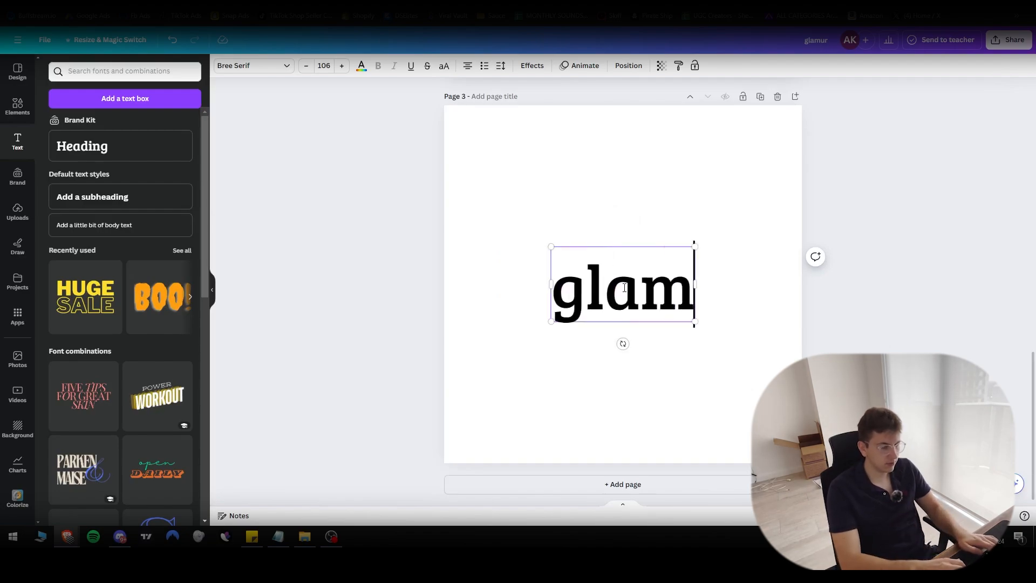
key(ctrl+a)
click(253, 66)
scroll(103, 252, down, 6)
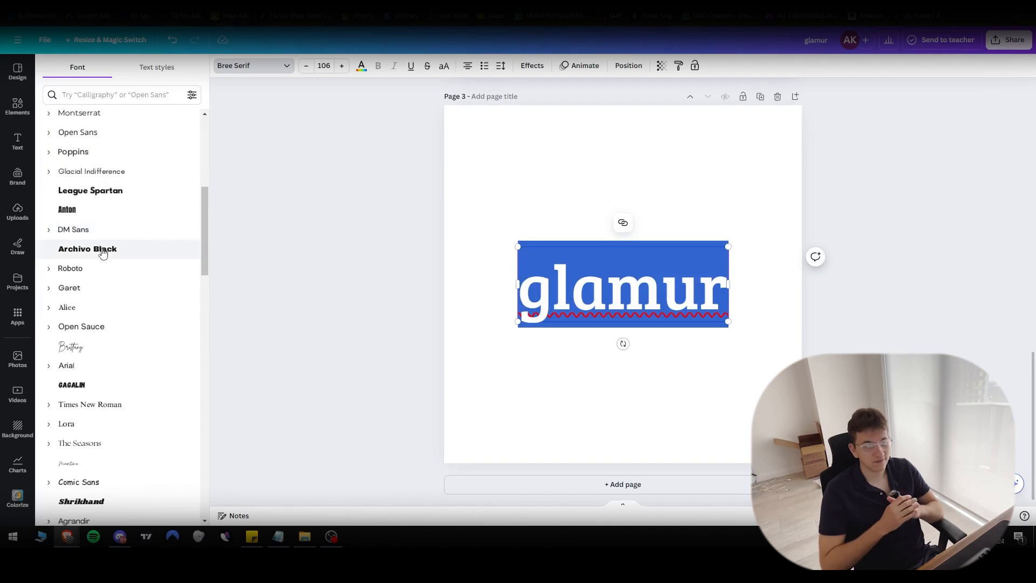
click(81, 327)
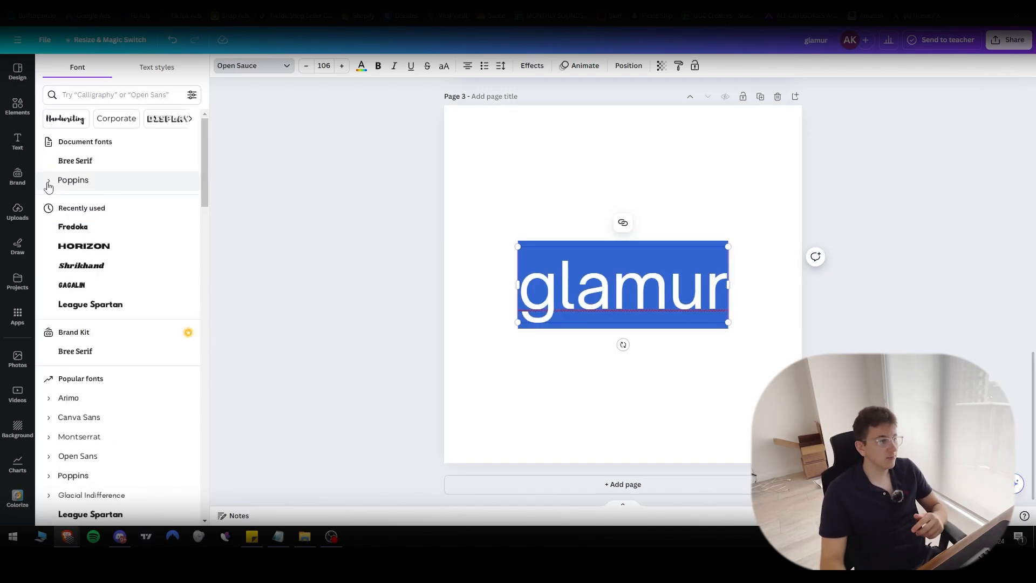
click(48, 181)
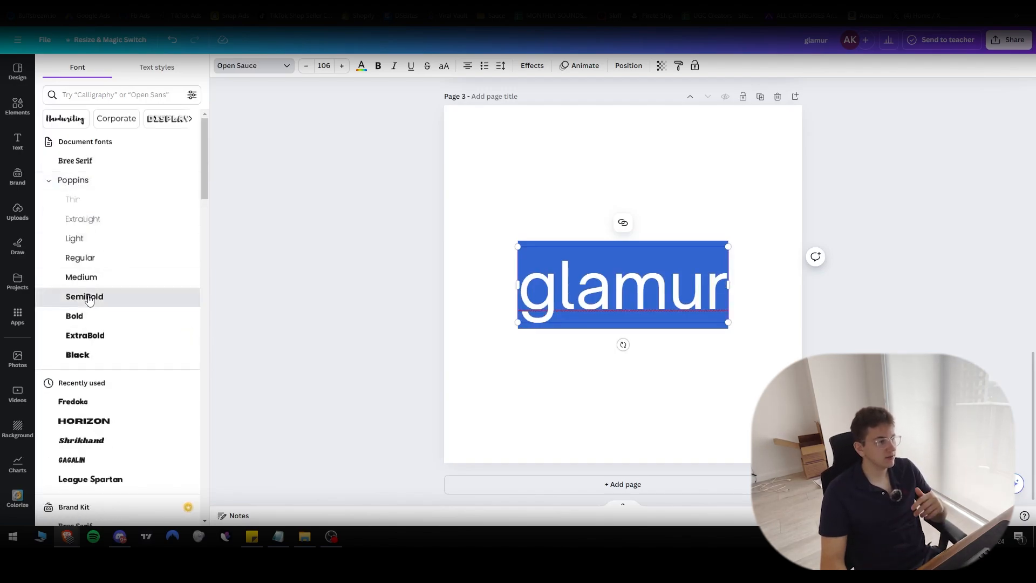
click(85, 296)
click(579, 352)
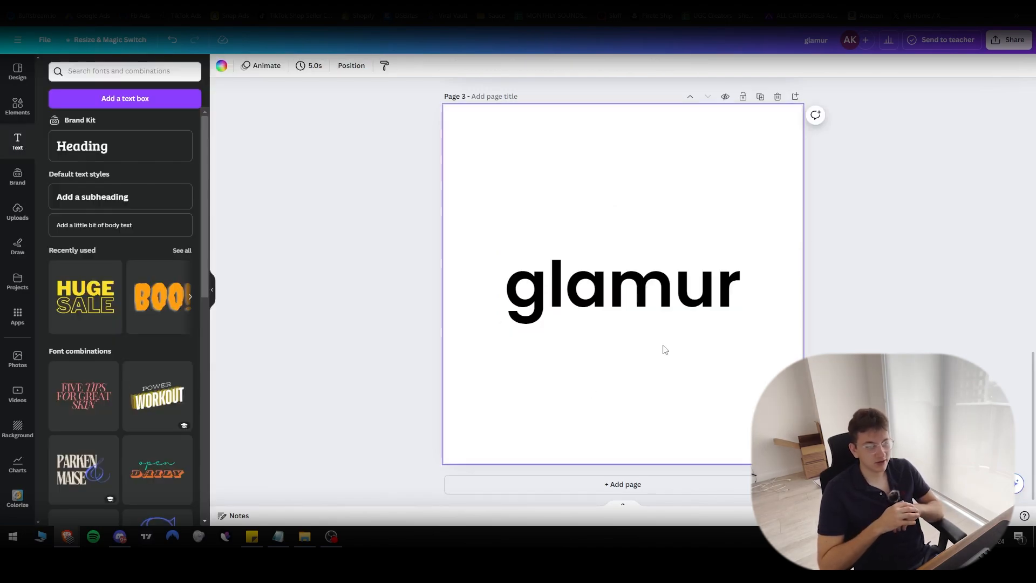
key(Escape)
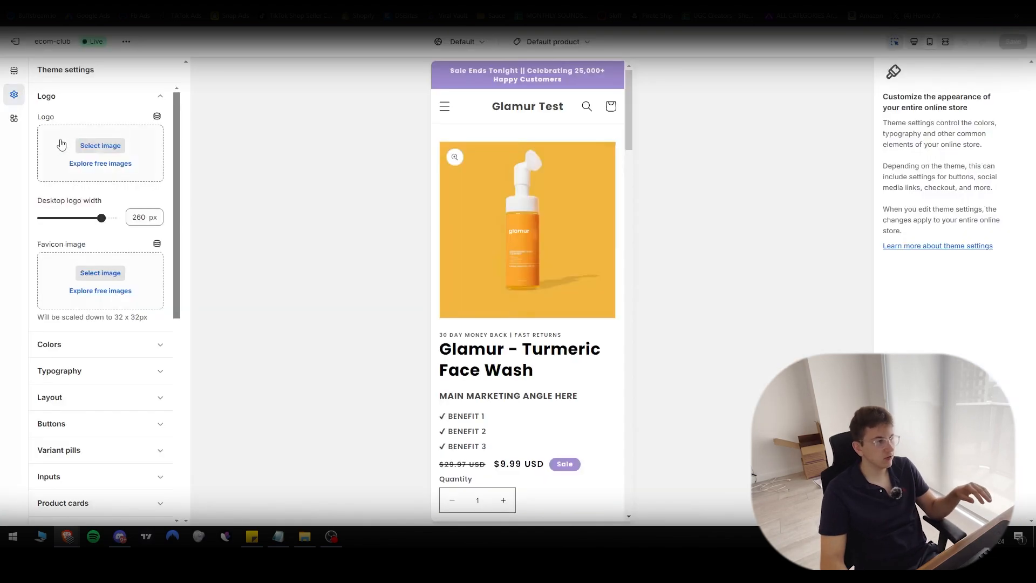
- In the Shopify theme settings, choose the glamur wordmark image as the store logo
click(86, 145)
click(304, 259)
click(750, 477)
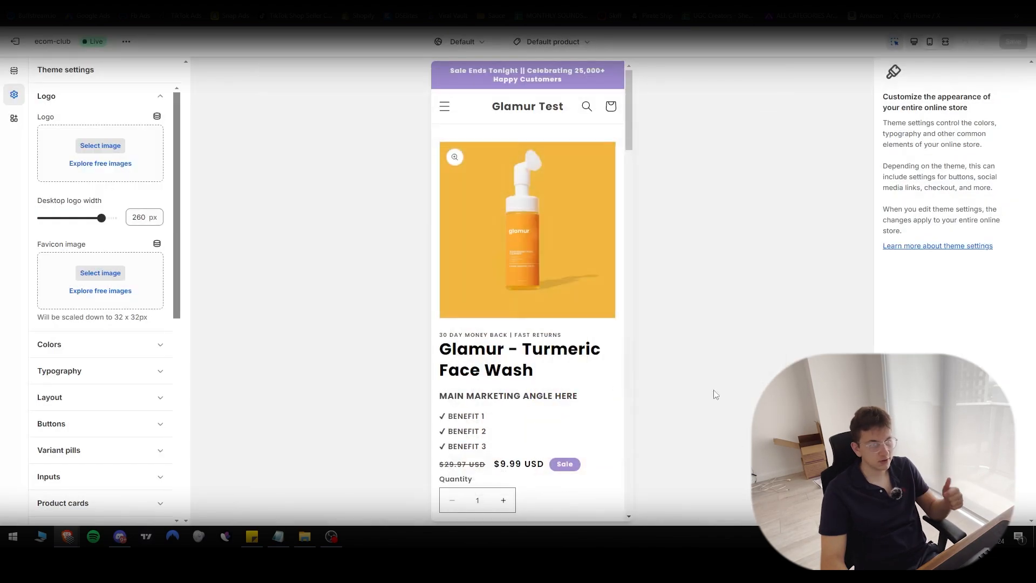
click(578, 260)
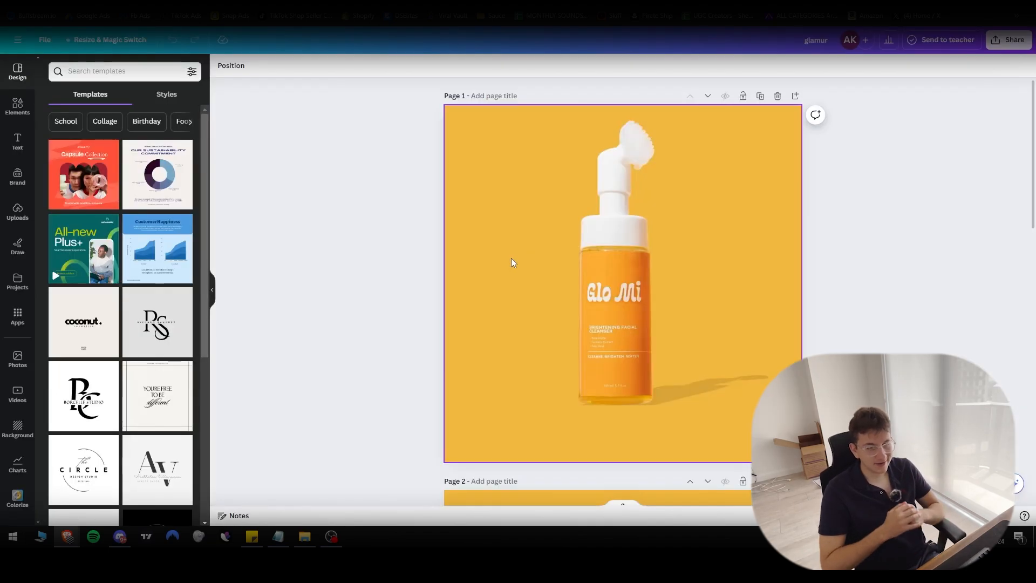
- In Canva, remove the "Glo Mi" brand name from the bottle image on page 1 with Magic Eraser
click(539, 290)
click(235, 65)
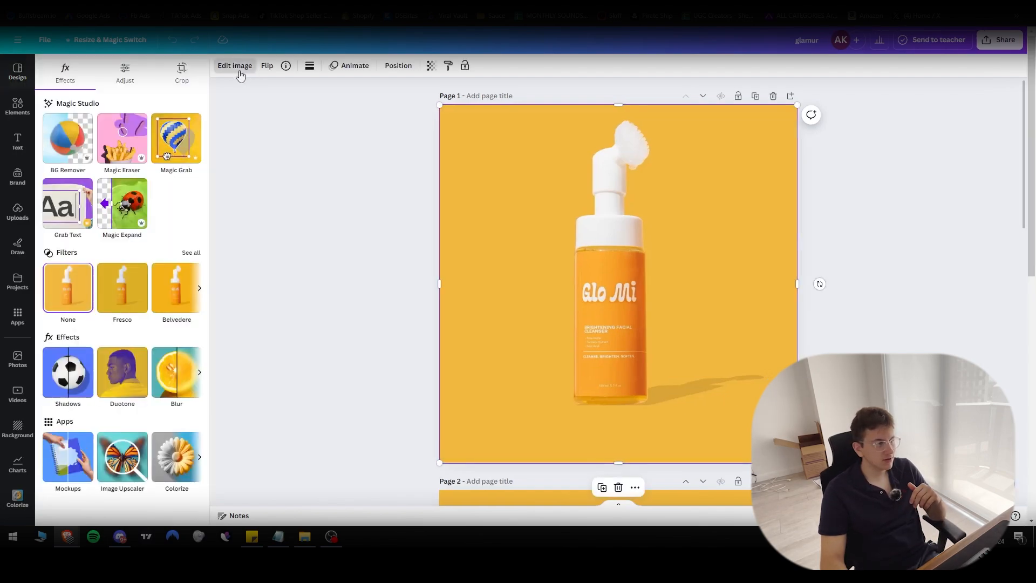
click(131, 156)
scroll(616, 280, up, 5)
mouse_move(561, 300)
mouse_down()
mouse_move(529, 320)
mouse_move(574, 342)
mouse_move(655, 331)
mouse_move(663, 310)
mouse_move(661, 289)
mouse_move(589, 299)
mouse_up()
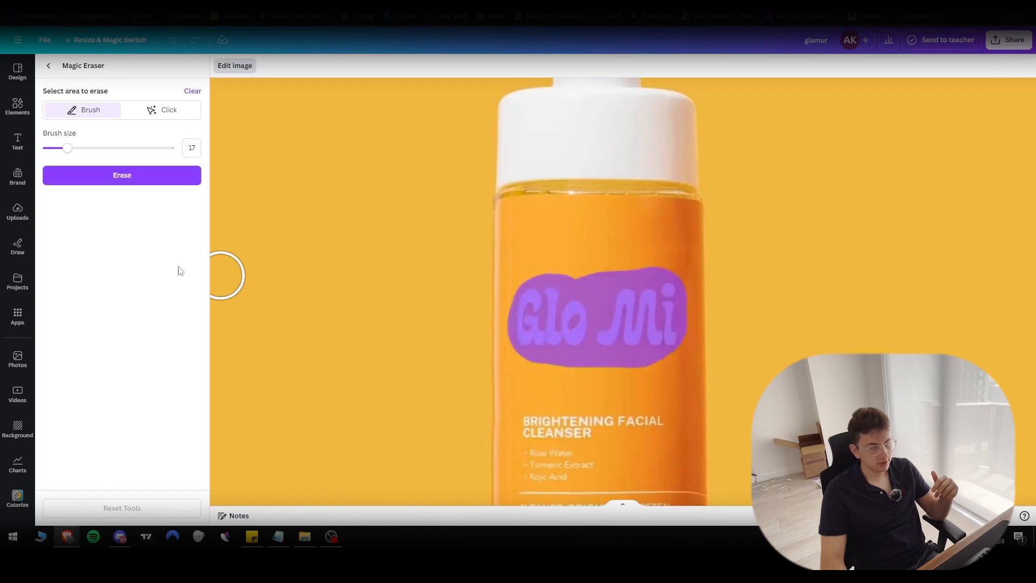
click(151, 178)
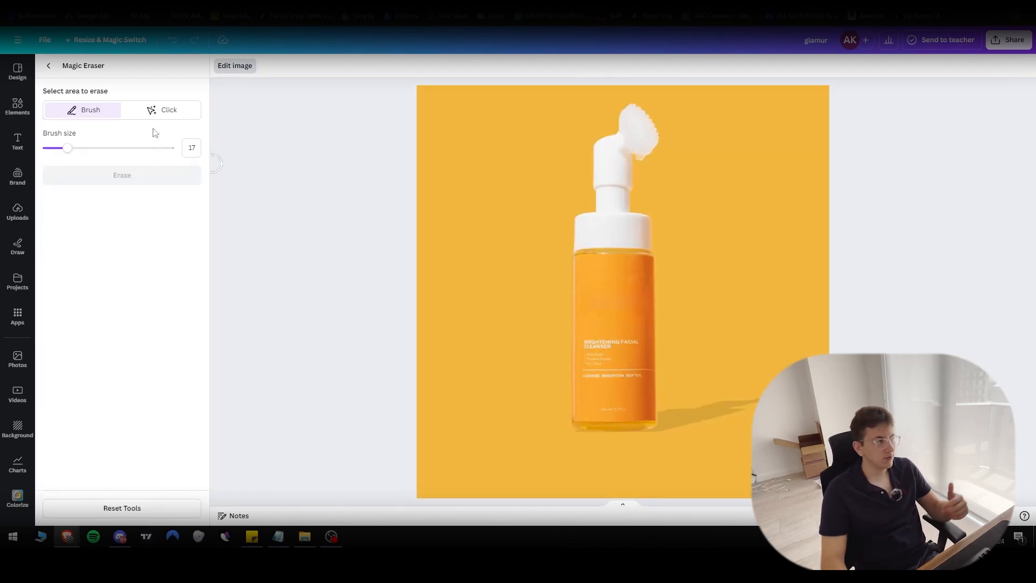
click(48, 65)
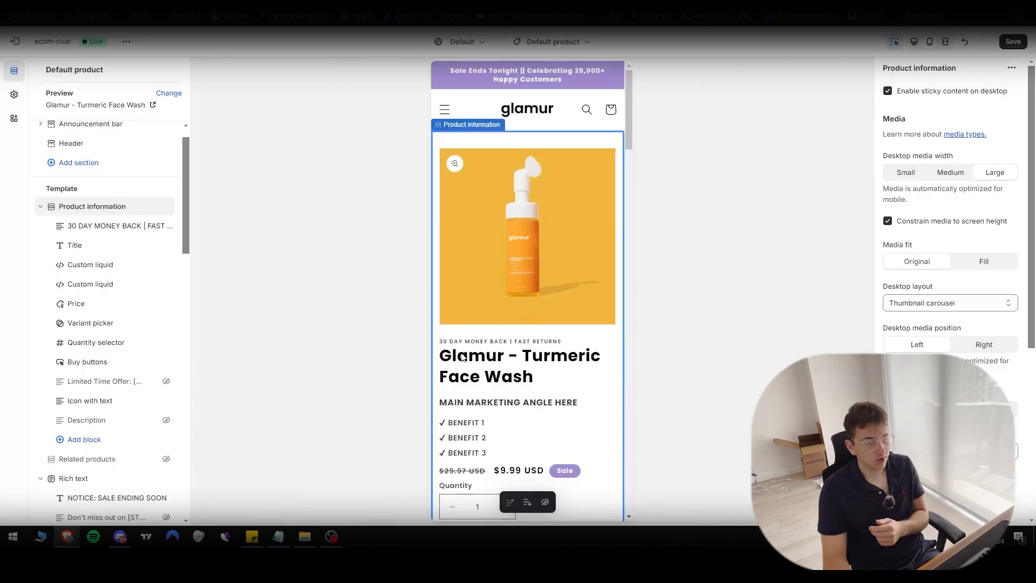
- In the Shopify theme editor, open the announcement bar text's settings and go down to the product title and benefits
click(479, 77)
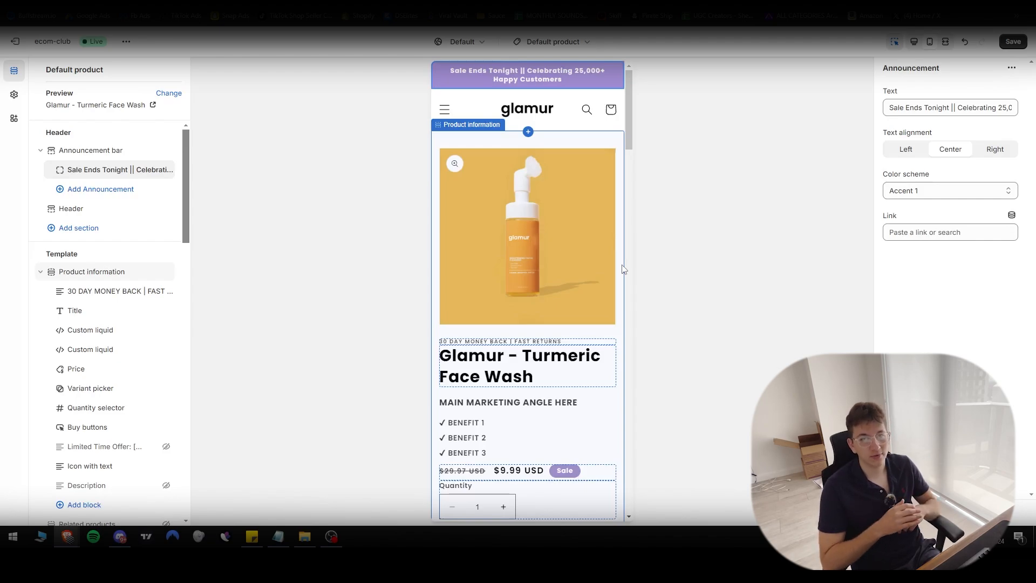
scroll(556, 278, down, 3)
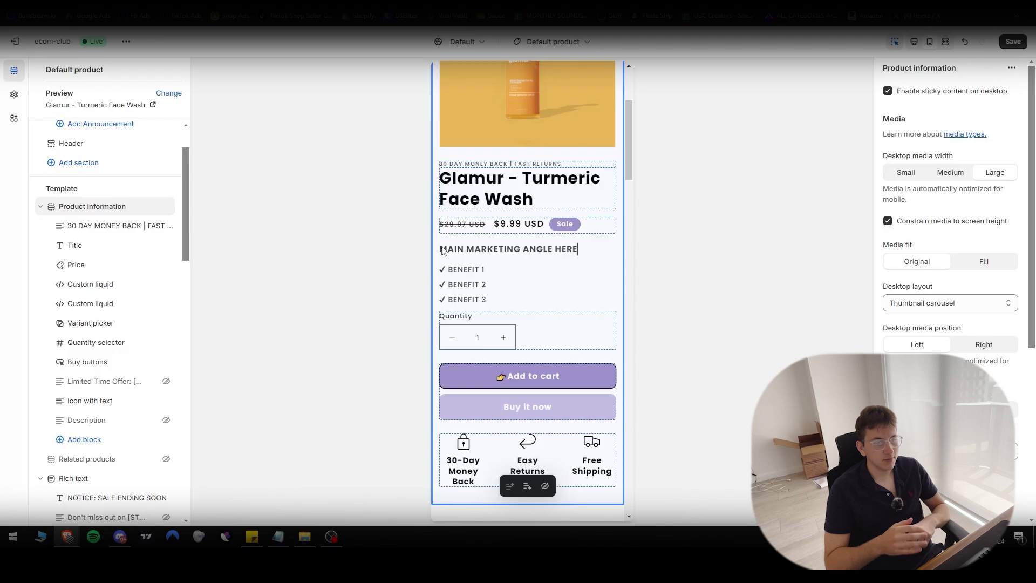
- Compare the marketing angle and benefit placeholders with the copy on the Bleame product page, returning to the theme editor
click(620, 2)
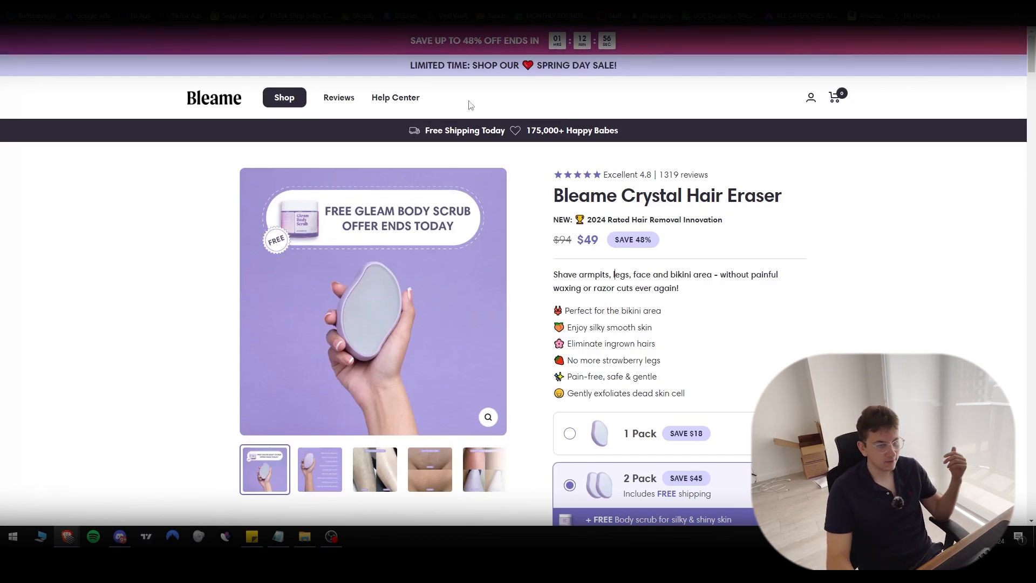
click(464, 2)
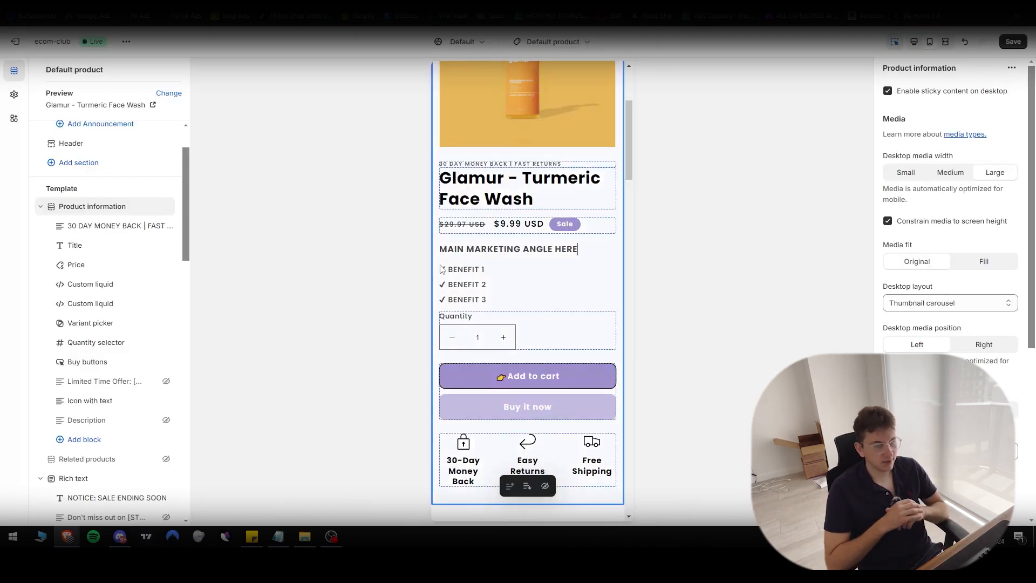
click(529, 2)
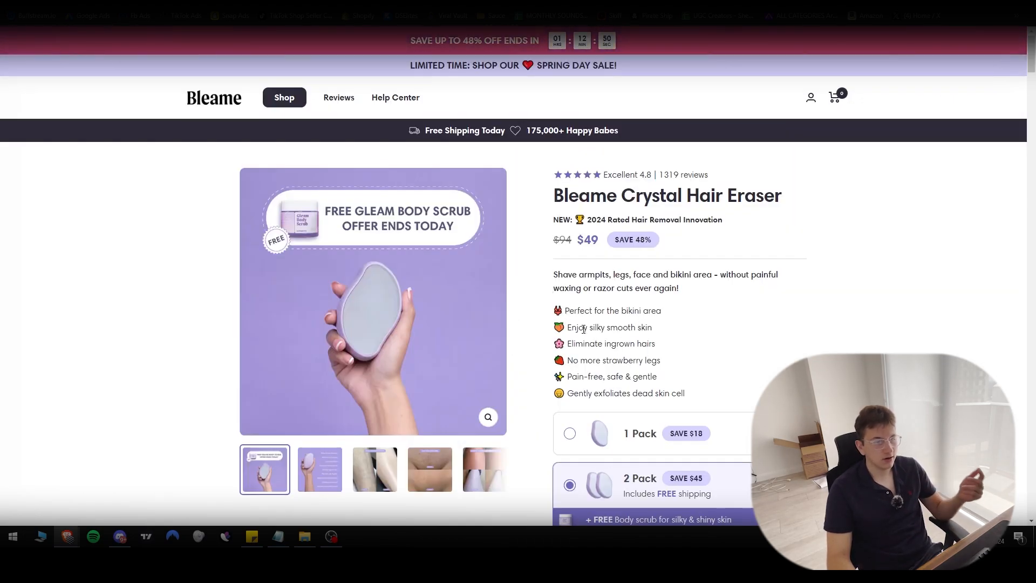
click(464, 1)
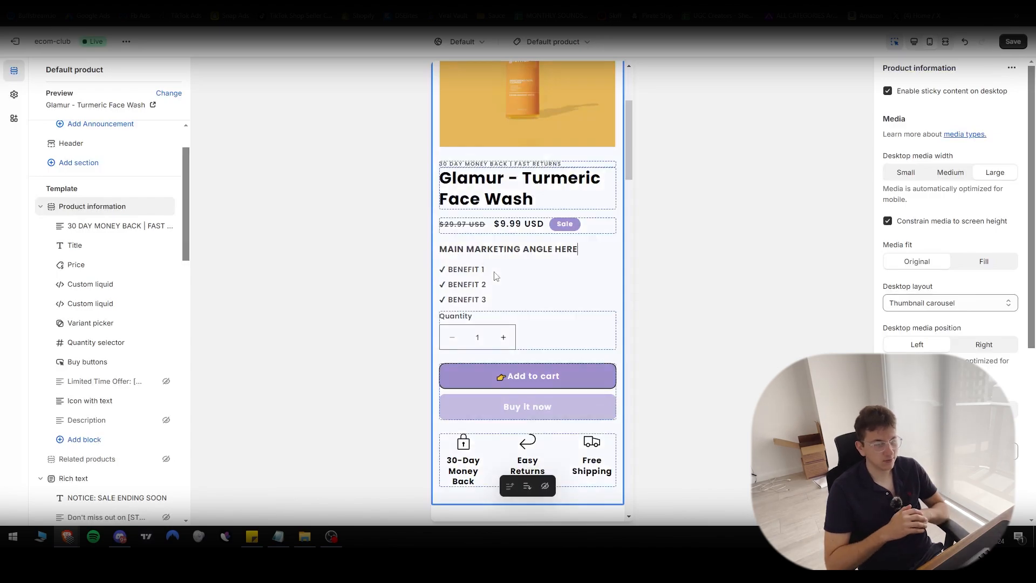
- Open the settings of the quantity selector and of the icon-with-text block below the buy buttons
scroll(497, 276, down, 1)
click(555, 271)
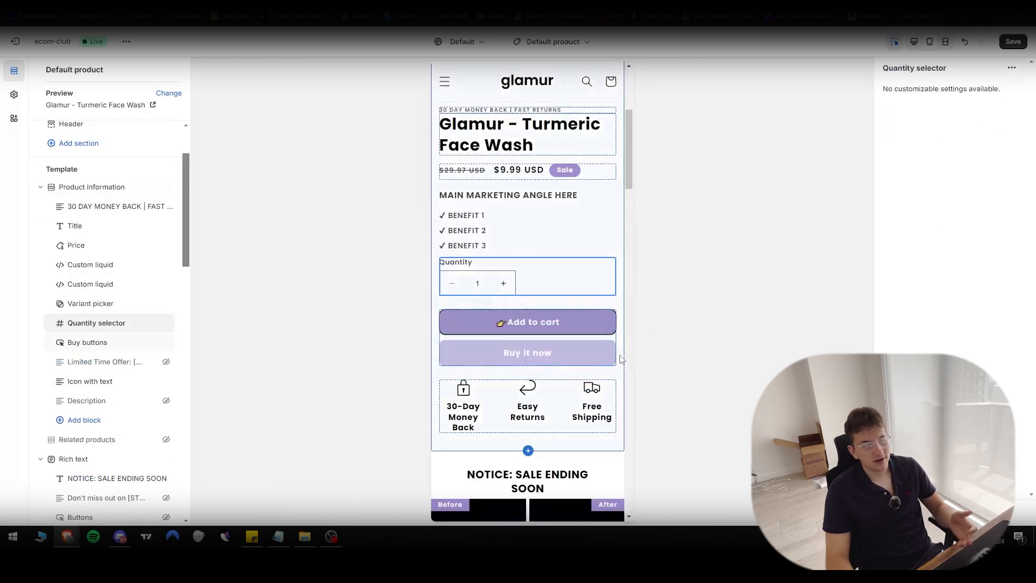
scroll(624, 355, down, 2)
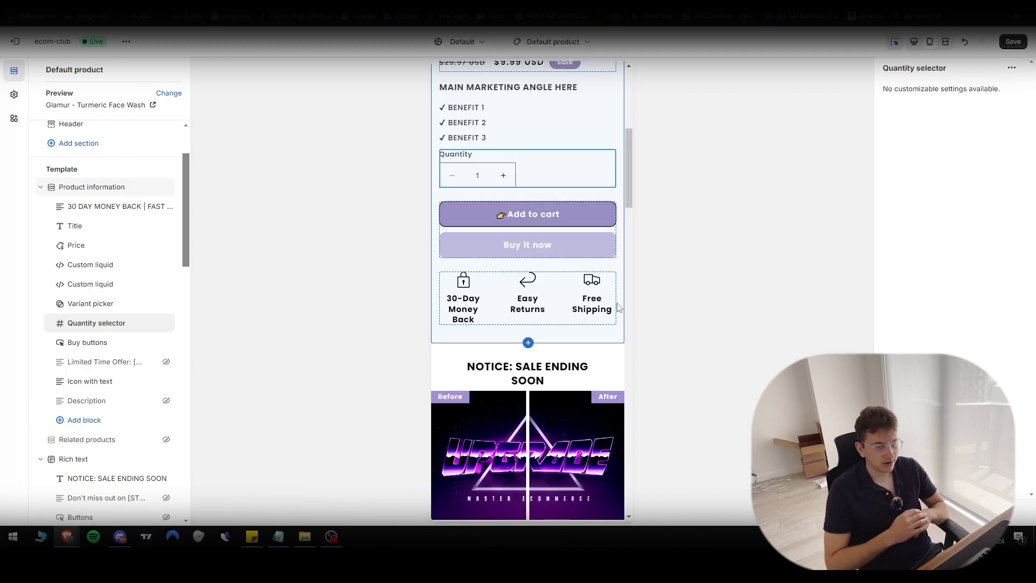
click(617, 307)
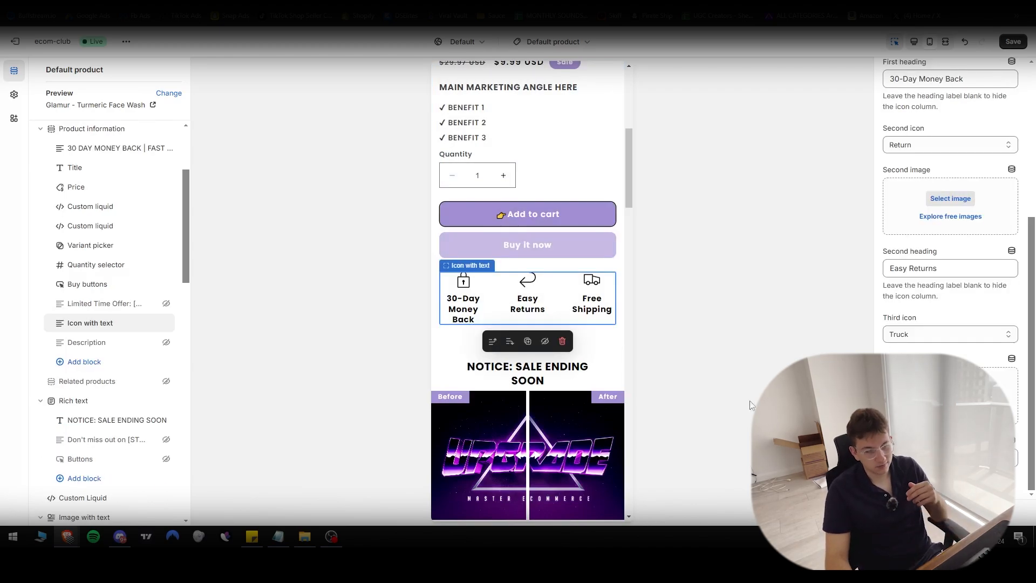
- Open the settings of the before-and-after Custom Liquid section below the "NOTICE: SALE ENDING SOON" heading
scroll(593, 323, down, 3)
click(591, 302)
click(573, 300)
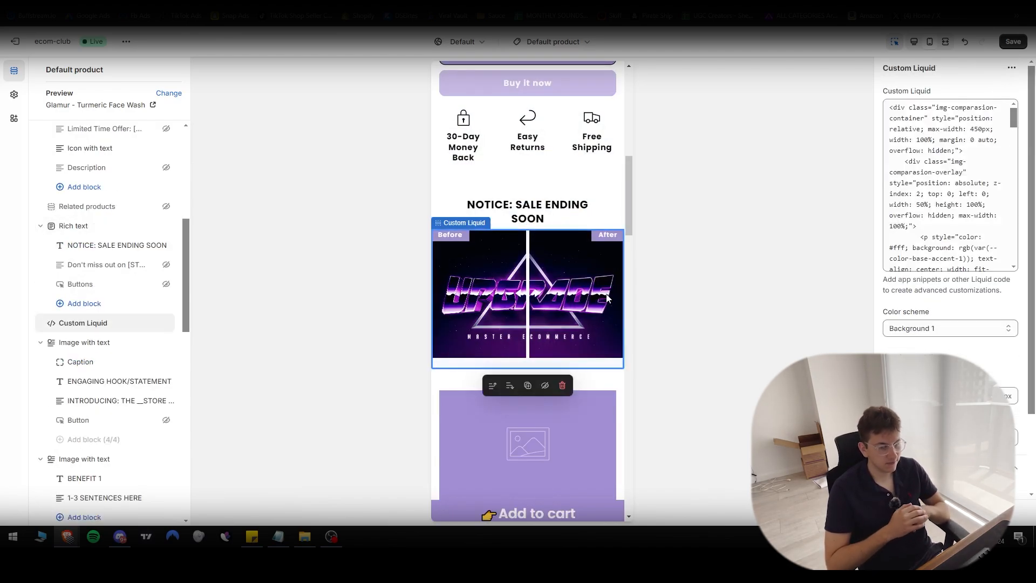
- Find the "before image" comment in the Custom Liquid code and select the image URL beneath it
scroll(935, 149, down, 5)
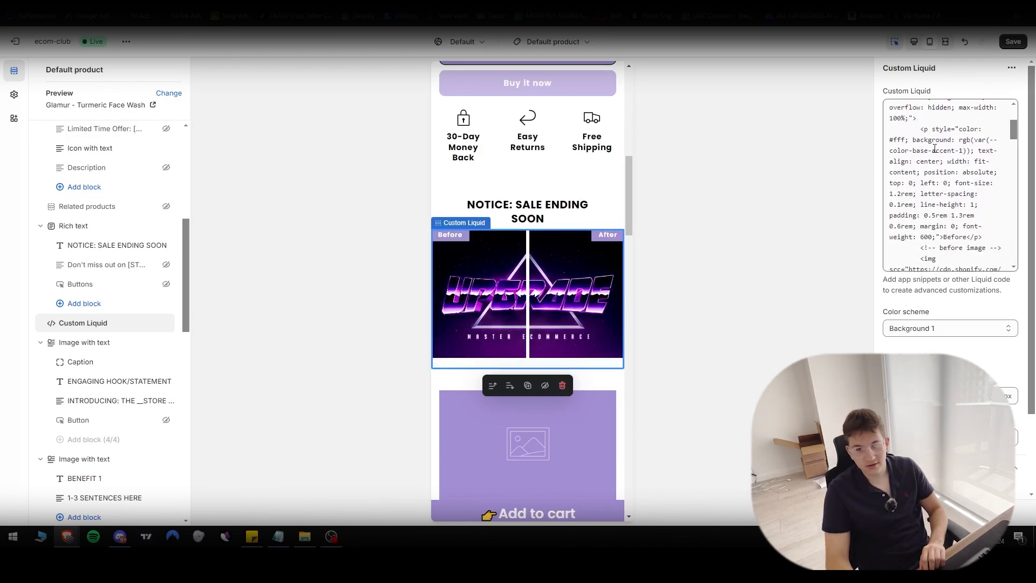
scroll(935, 149, down, 3)
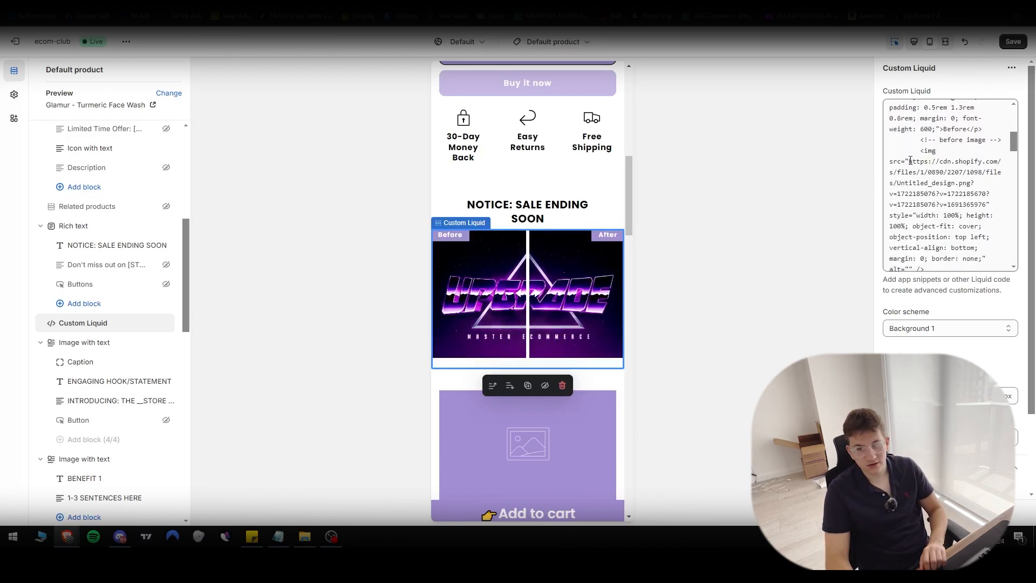
drag(910, 160, 987, 194)
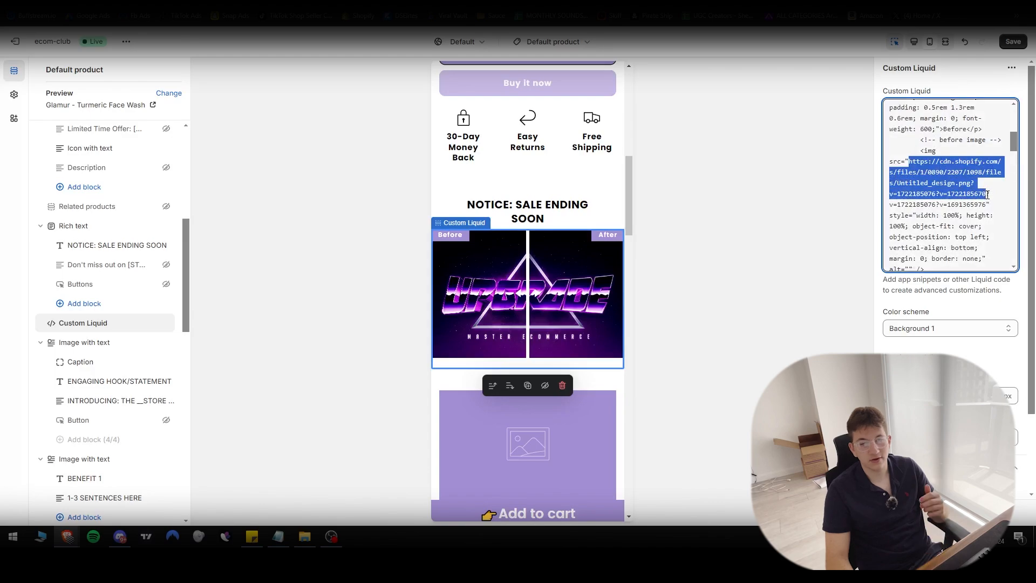
key(ctrl+v)
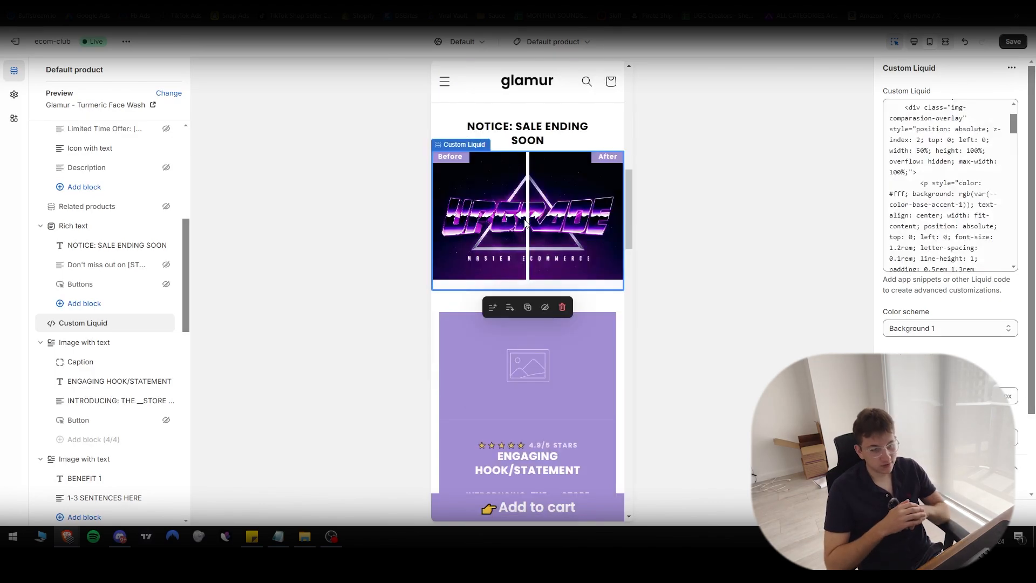
- Copy the link of the Screenshot_2024-03-11 WEBP image from the store's Files page and return to the theme editor
key(ctrl+Tab)
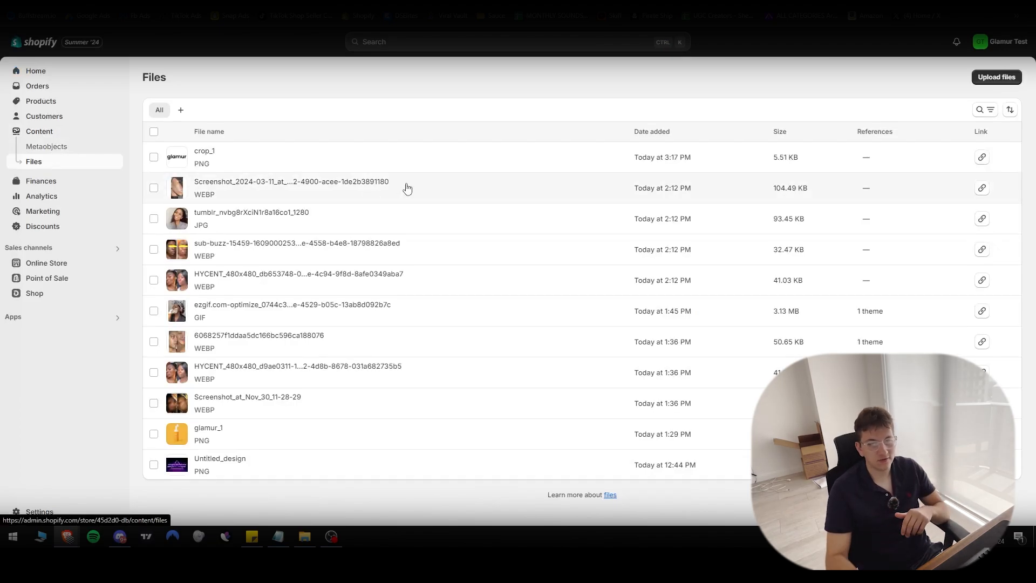
click(982, 188)
key(ctrl+Tab)
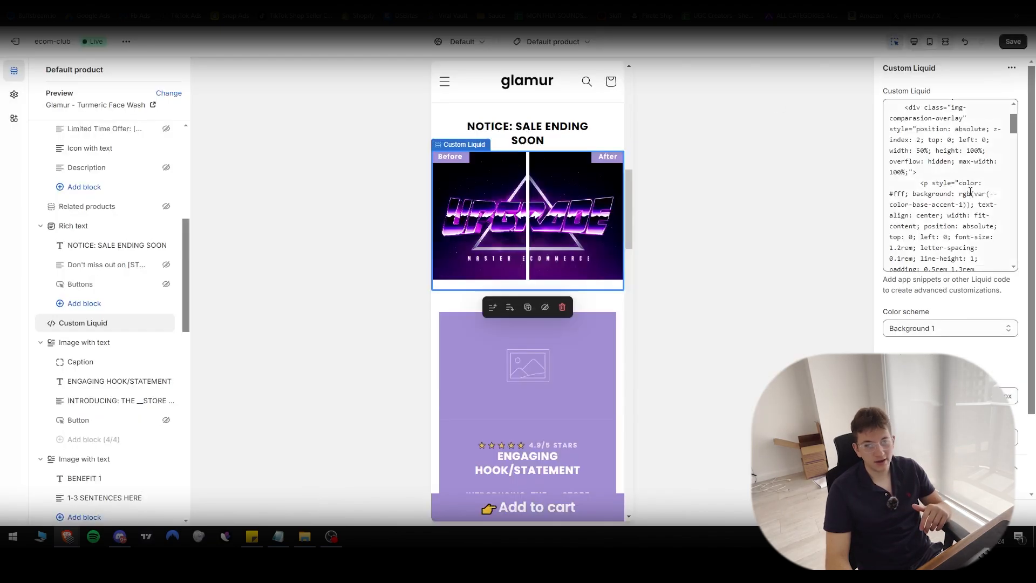
- Select the before image's URL in the Custom Liquid code again and undo back to the original image link
scroll(922, 126, down, 10)
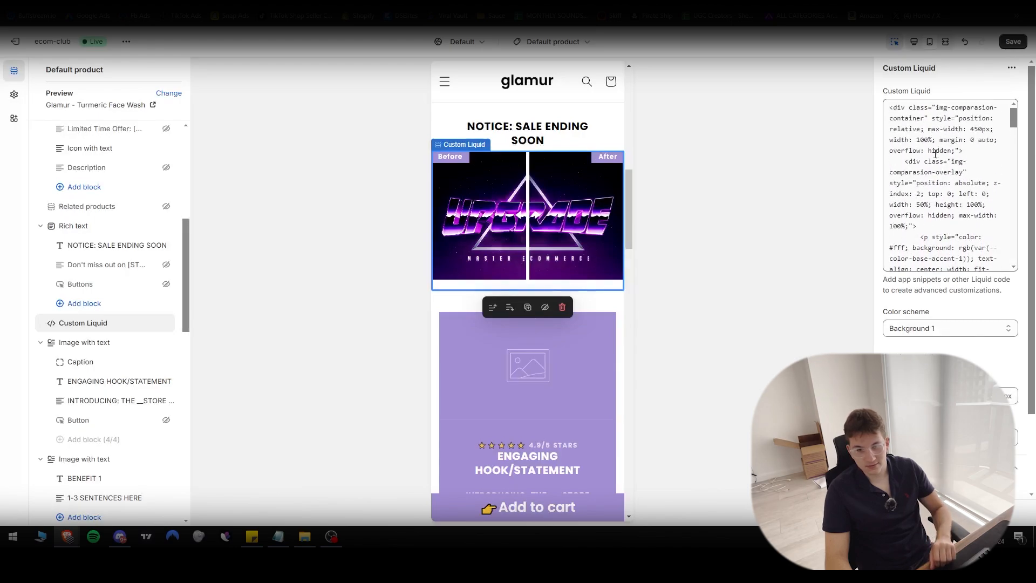
scroll(938, 158, up, 2)
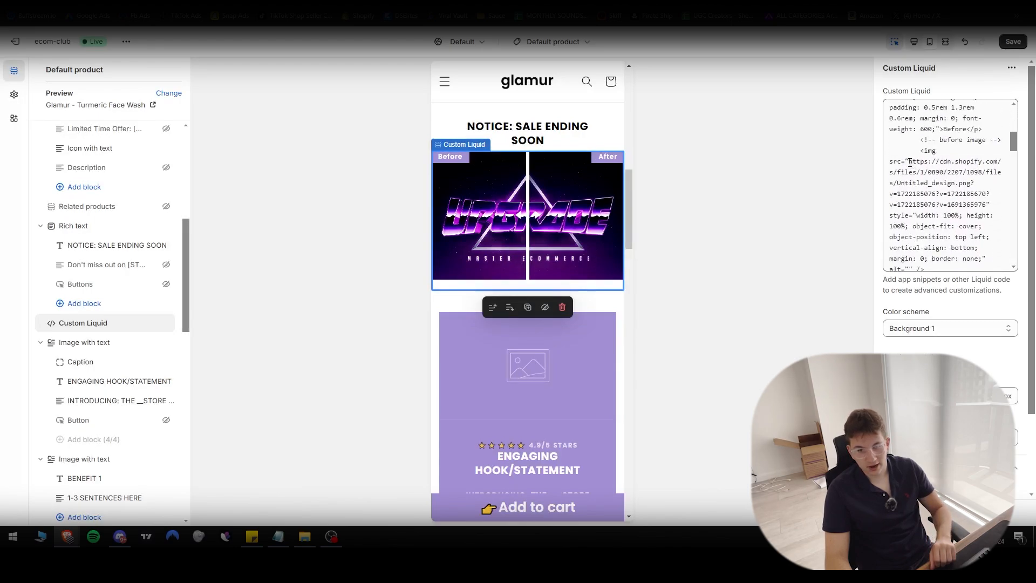
drag(910, 161, 985, 198)
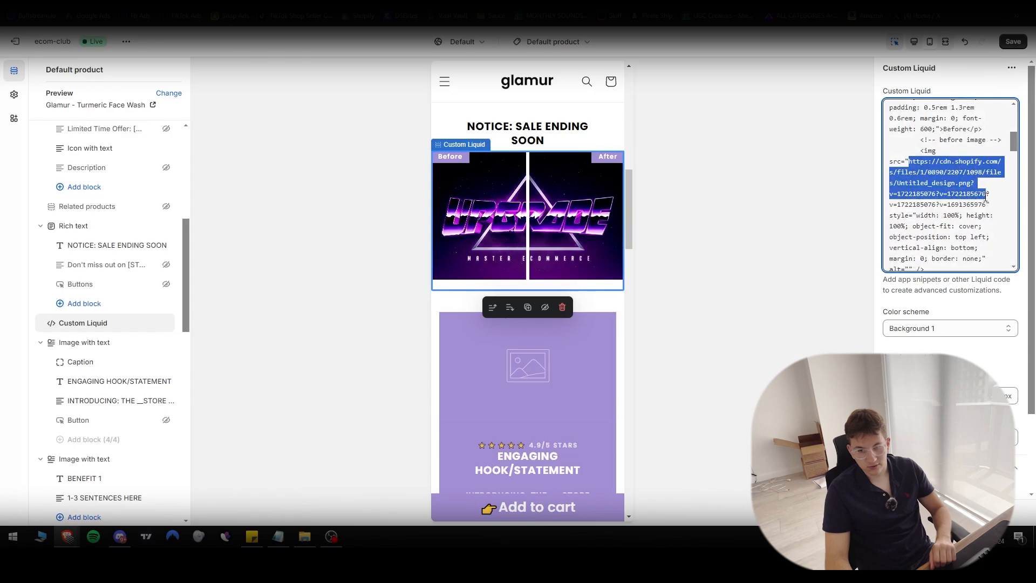
key(ctrl+z)
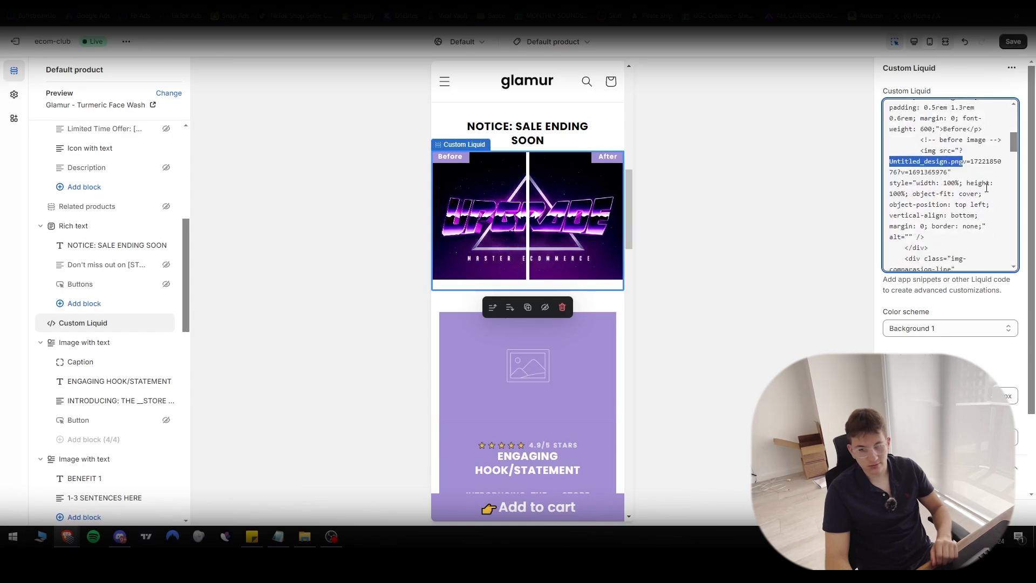
key(ctrl+z)
click(978, 197)
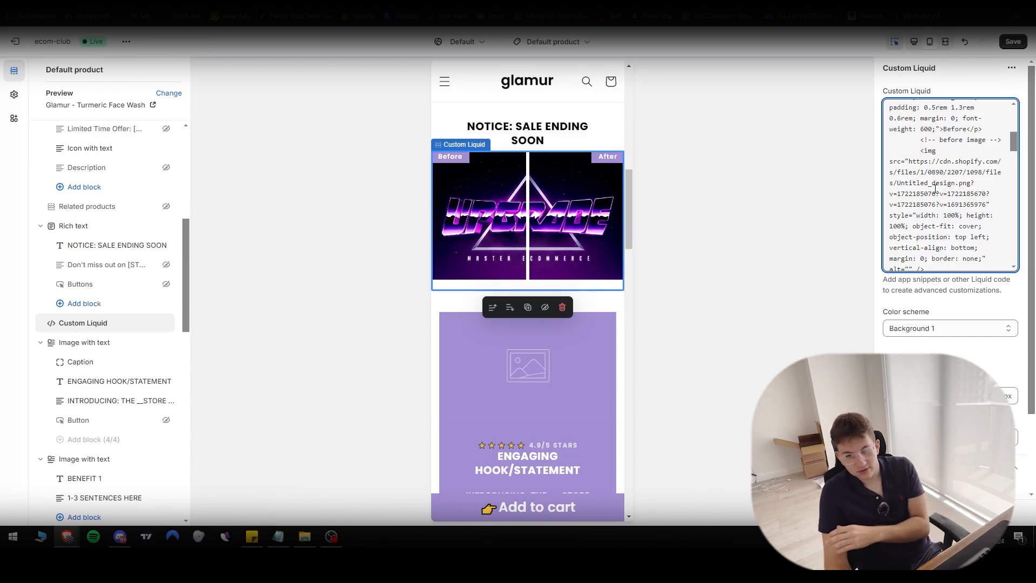
- Find the "after image" comment further down the Custom Liquid code and select the image URL beneath it
scroll(928, 159, down, 10)
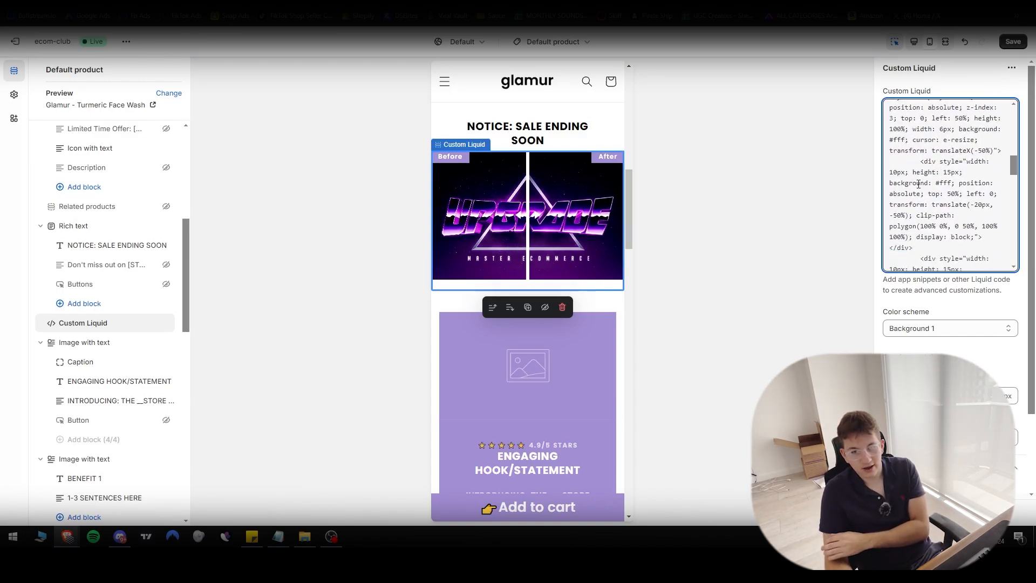
scroll(919, 184, up, 8)
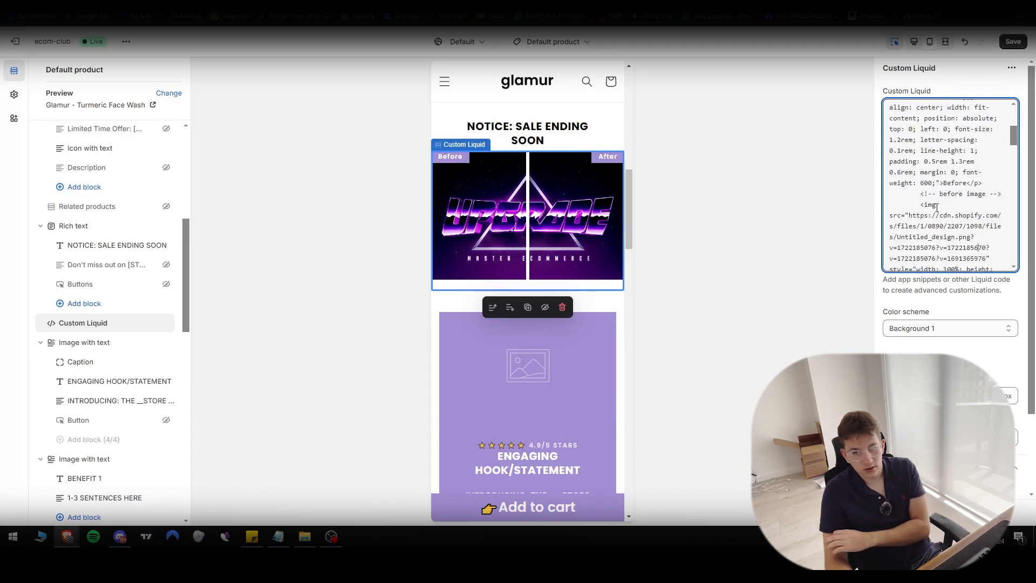
scroll(952, 232, down, 2)
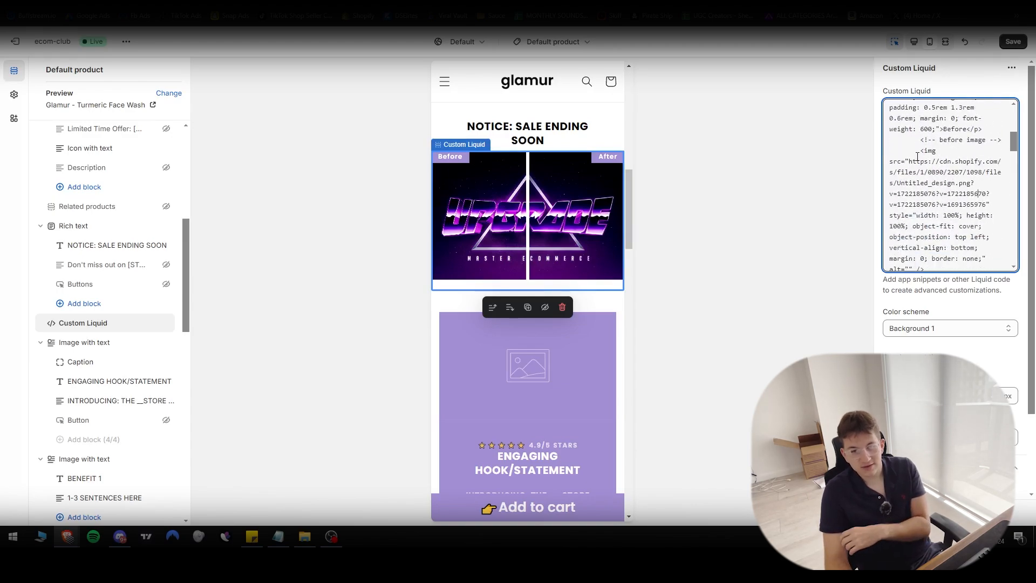
scroll(937, 192, down, 8)
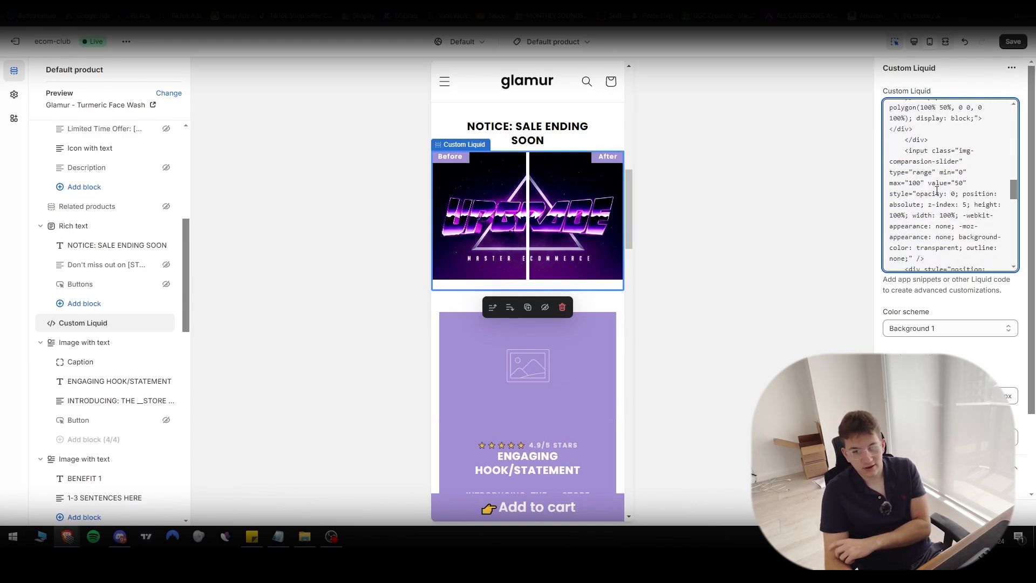
scroll(938, 192, down, 5)
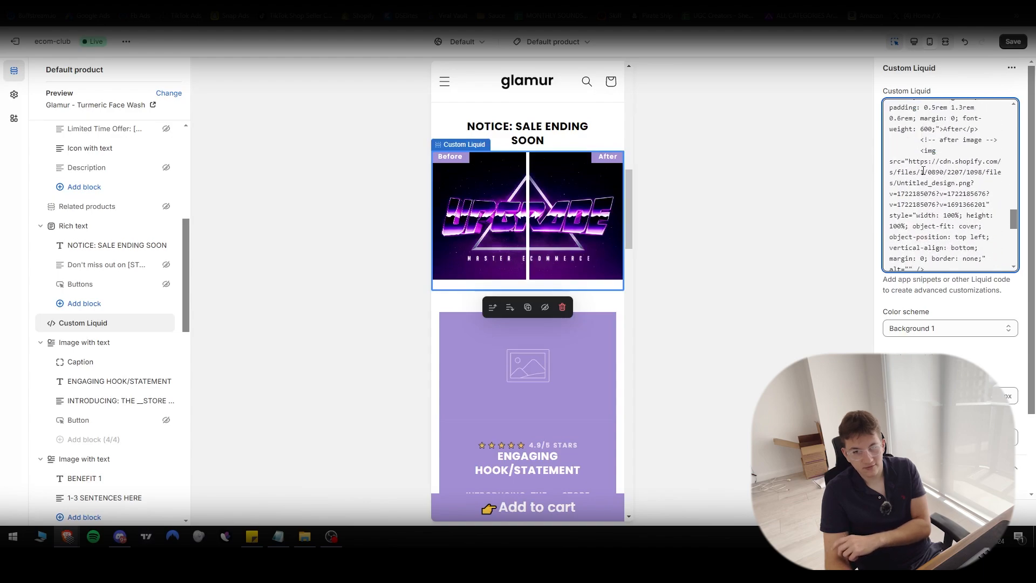
drag(909, 161, 973, 183)
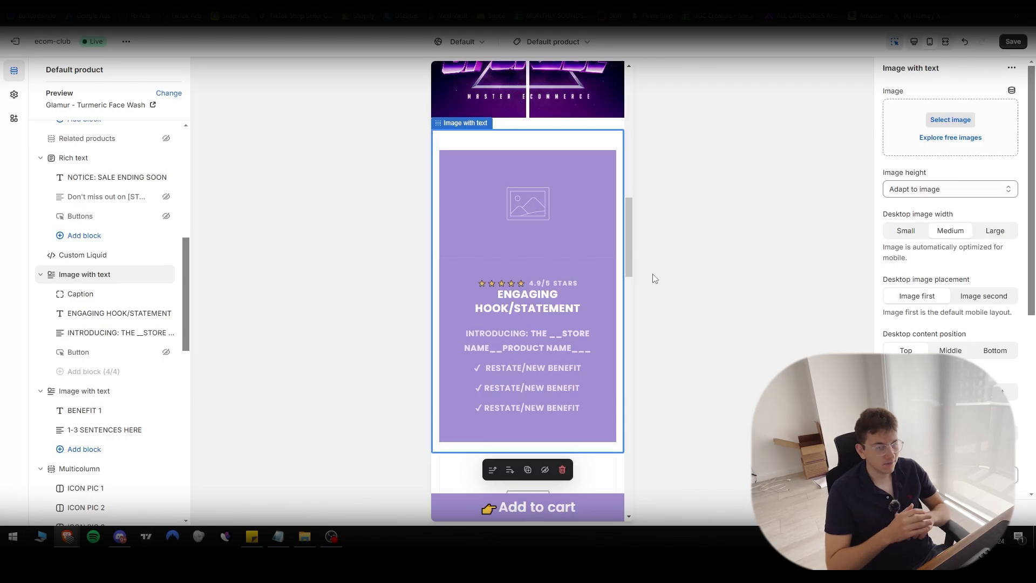
- Open the settings of the "INTRODUCING" text block, the "WHY PEOPLE LOVE OUR PRODUCT" multicolumn section and its ICON PIC 1 column
click(578, 335)
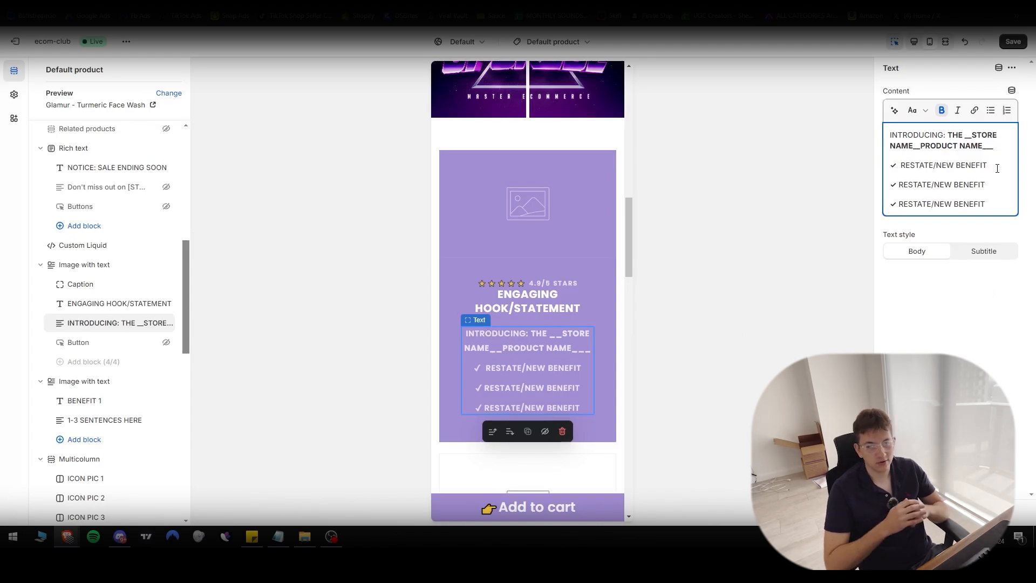
scroll(449, 305, down, 5)
click(450, 305)
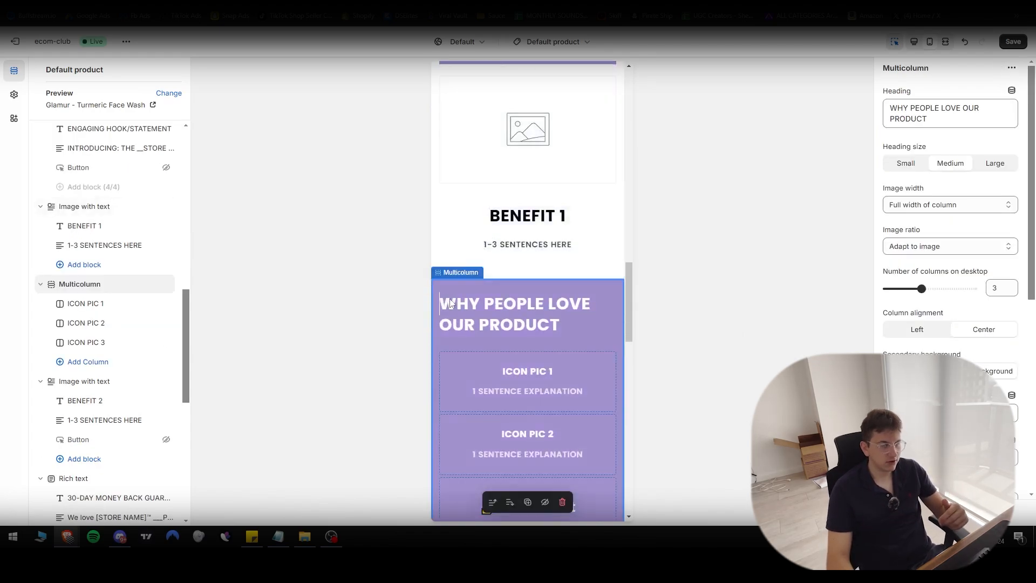
click(527, 378)
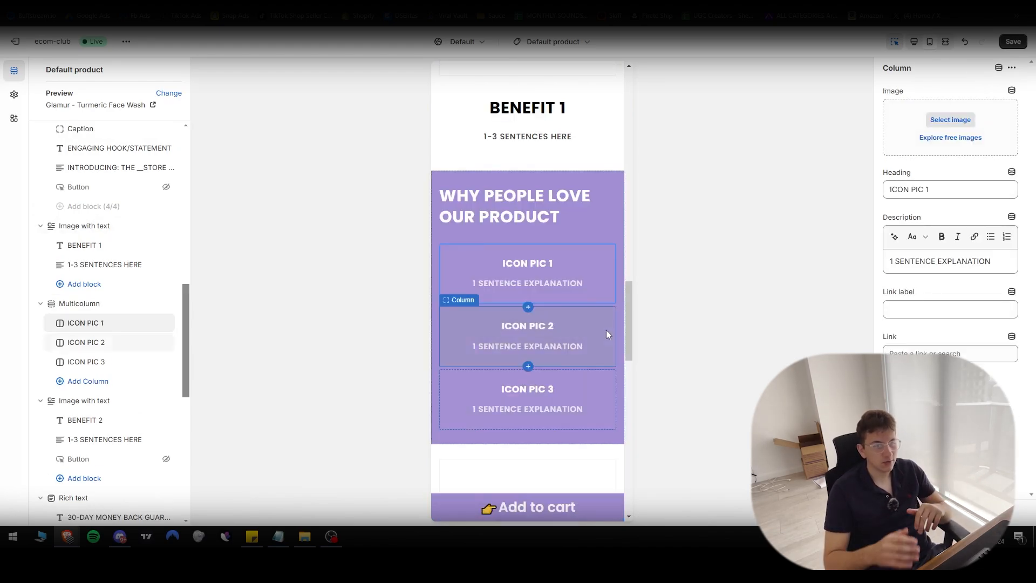
- Open the settings of the BENEFIT 2 image-with-text section and its heading, comparing it with the sections above
scroll(606, 329, down, 5)
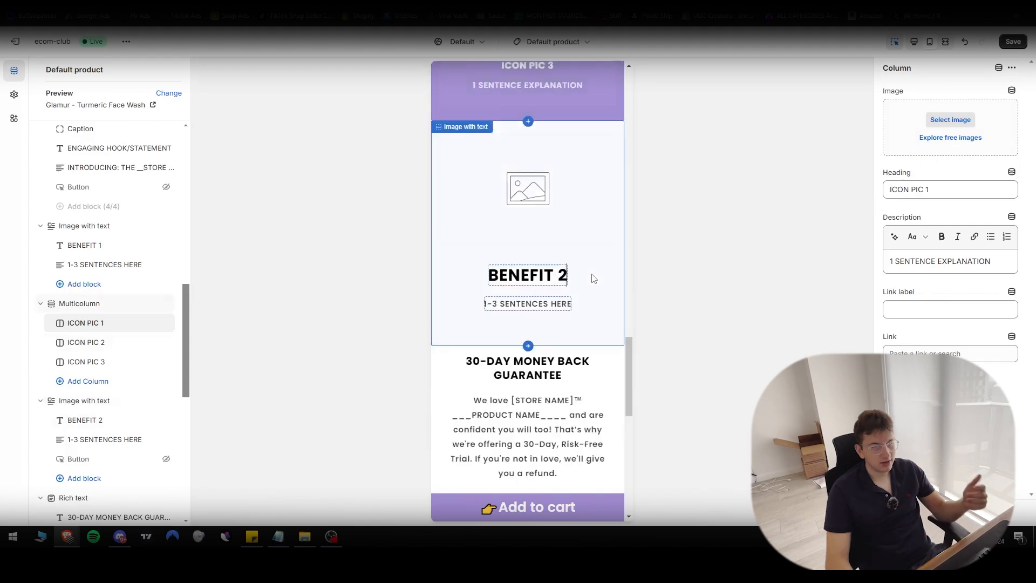
click(594, 277)
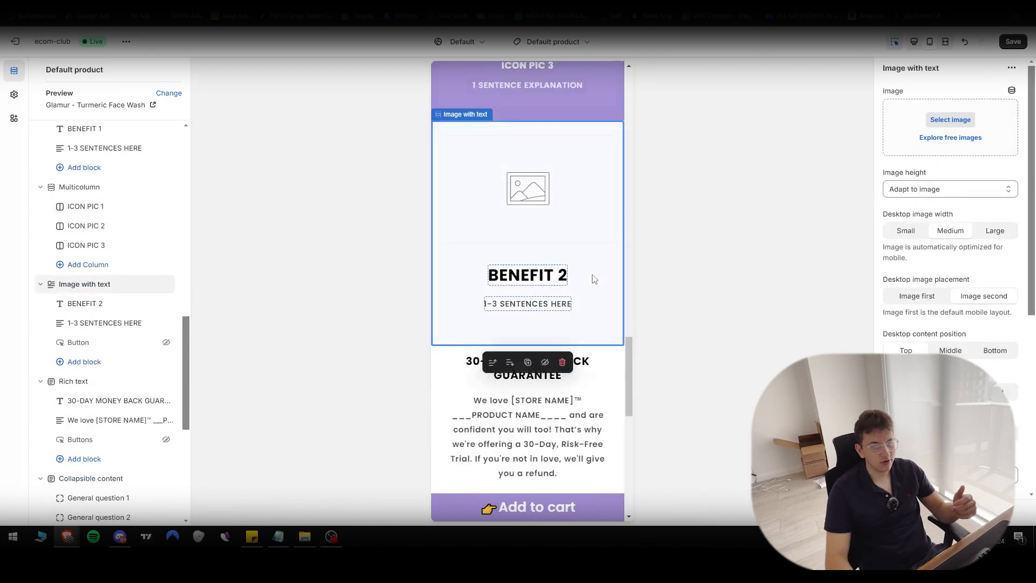
click(547, 277)
scroll(456, 155, up, 10)
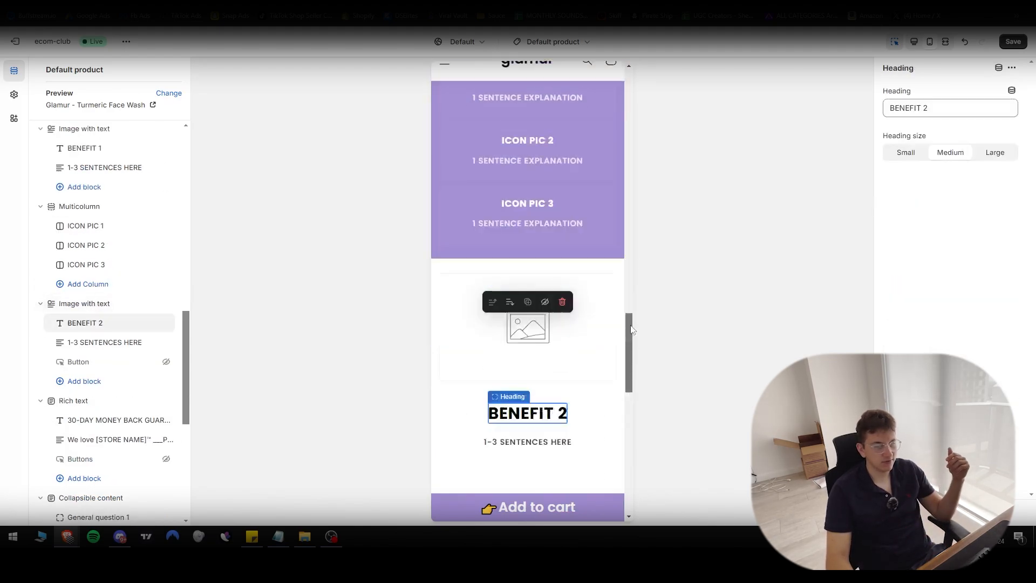
click(456, 155)
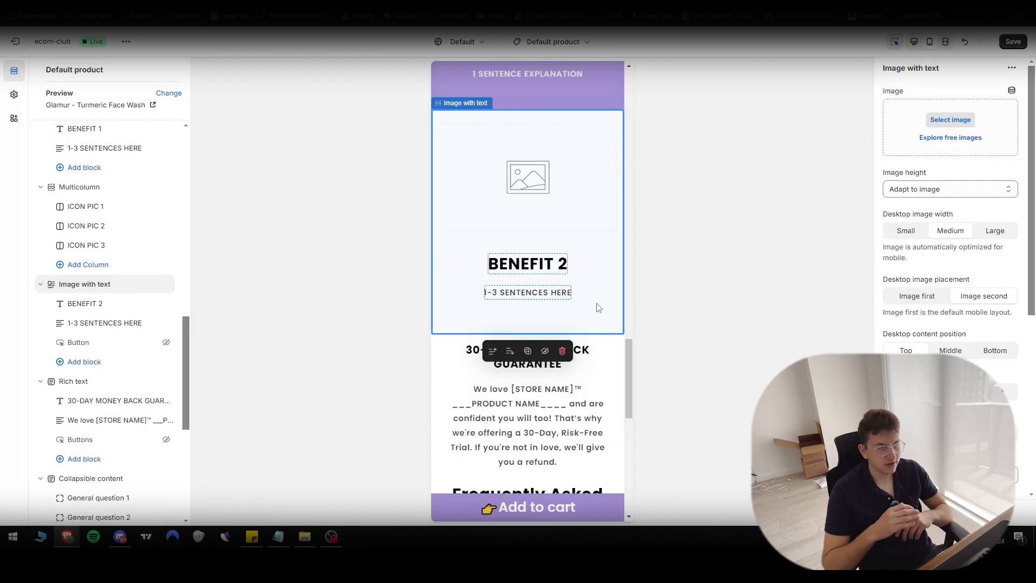
- Open the settings of the "30-DAY MONEY BACK GUARANTEE" heading and of the rich text section containing it
scroll(598, 308, down, 2)
click(599, 302)
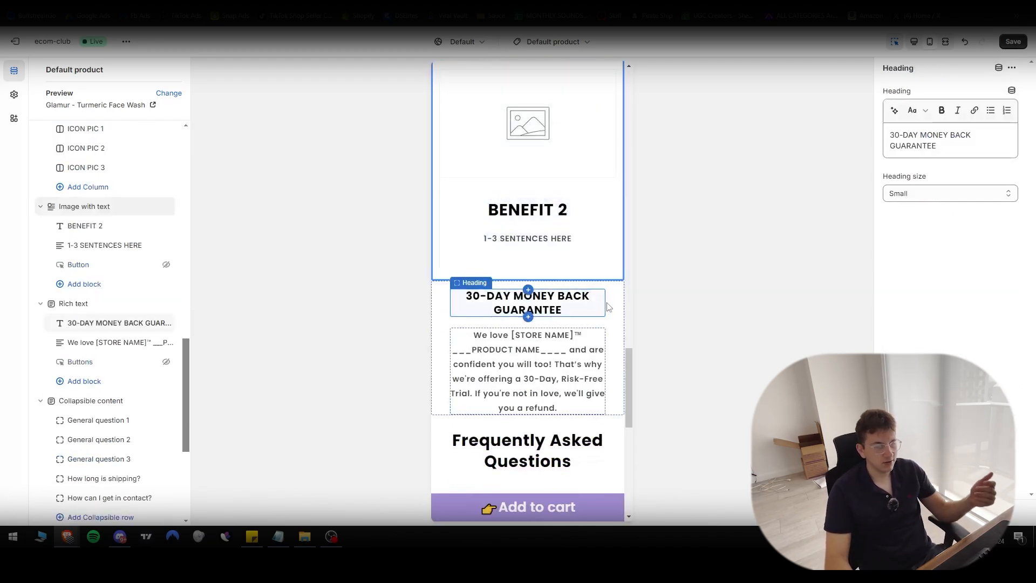
scroll(605, 312, down, 3)
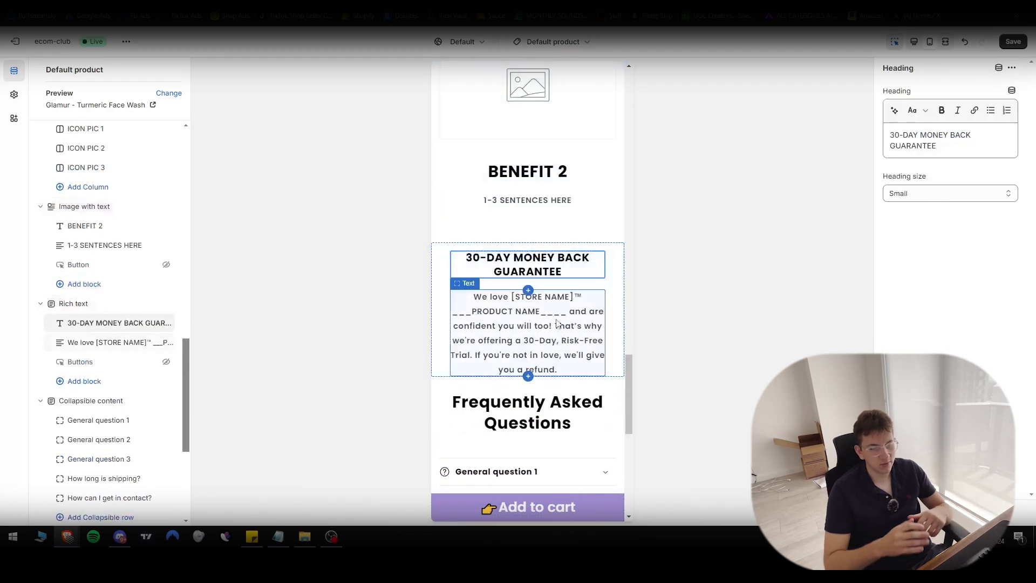
scroll(539, 302, down, 3)
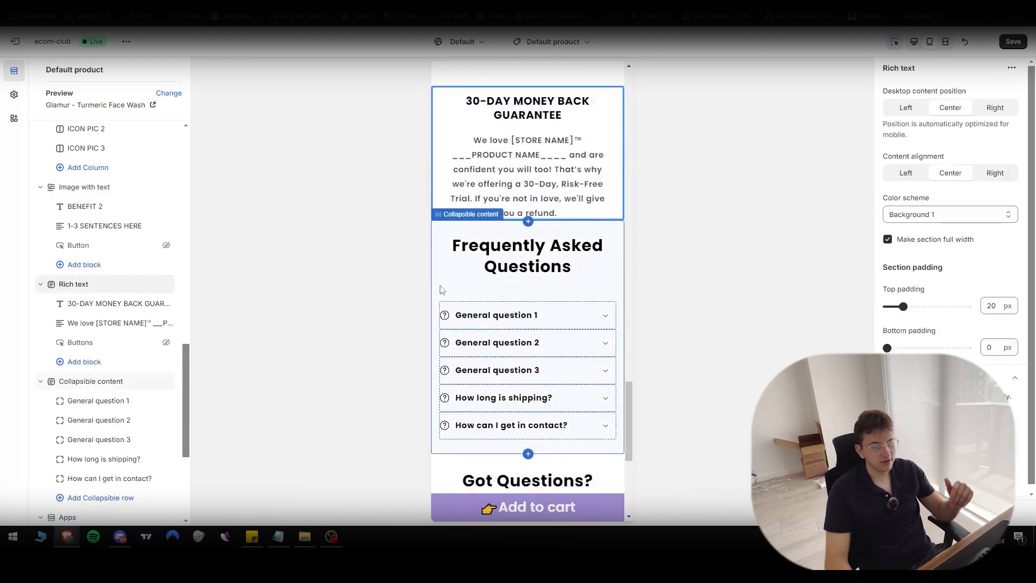
- Open the Frequently Asked Questions section's settings and inspect its shipping, contact and General question 3 rows
click(440, 265)
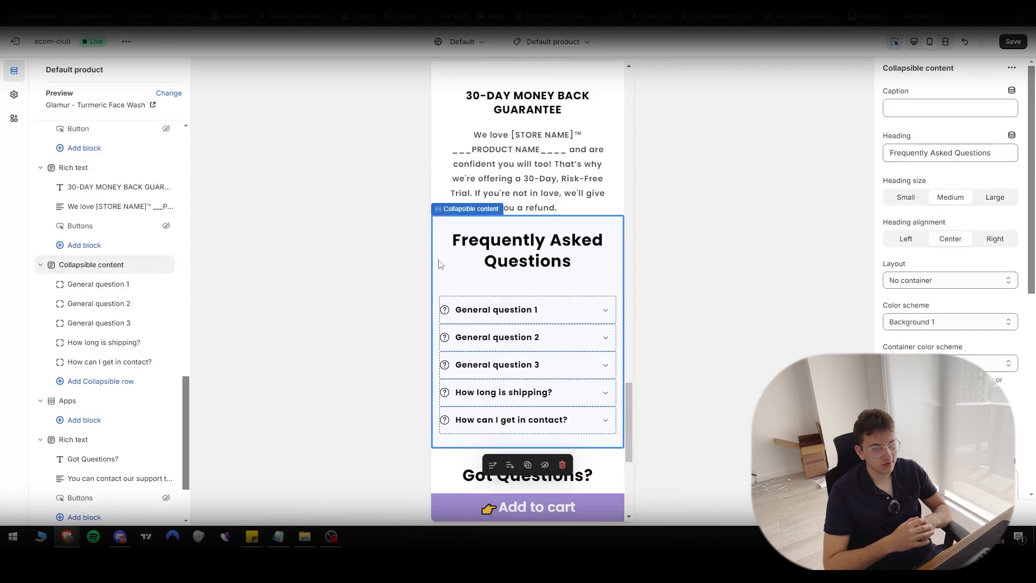
click(579, 396)
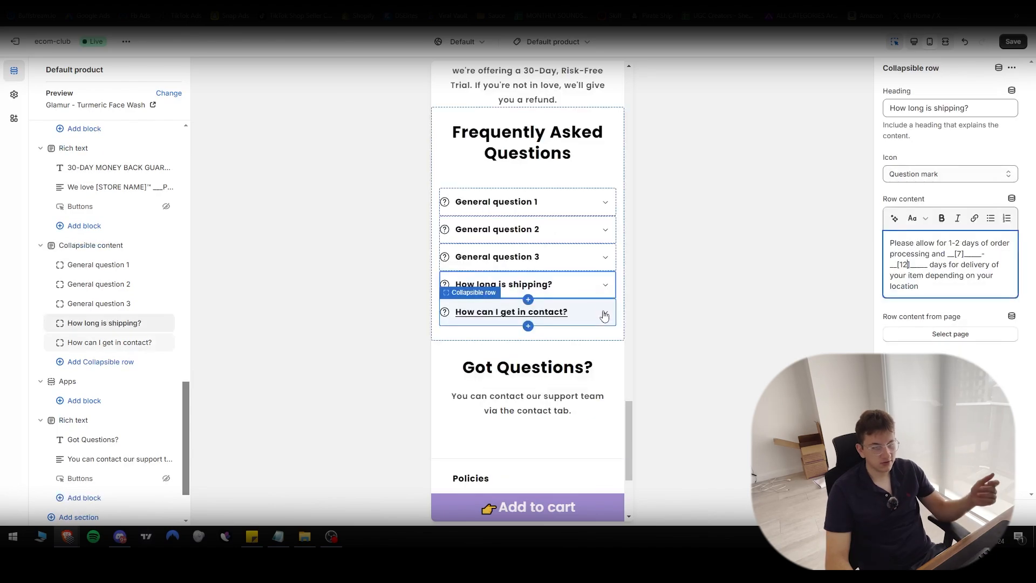
drag(920, 287, 878, 231)
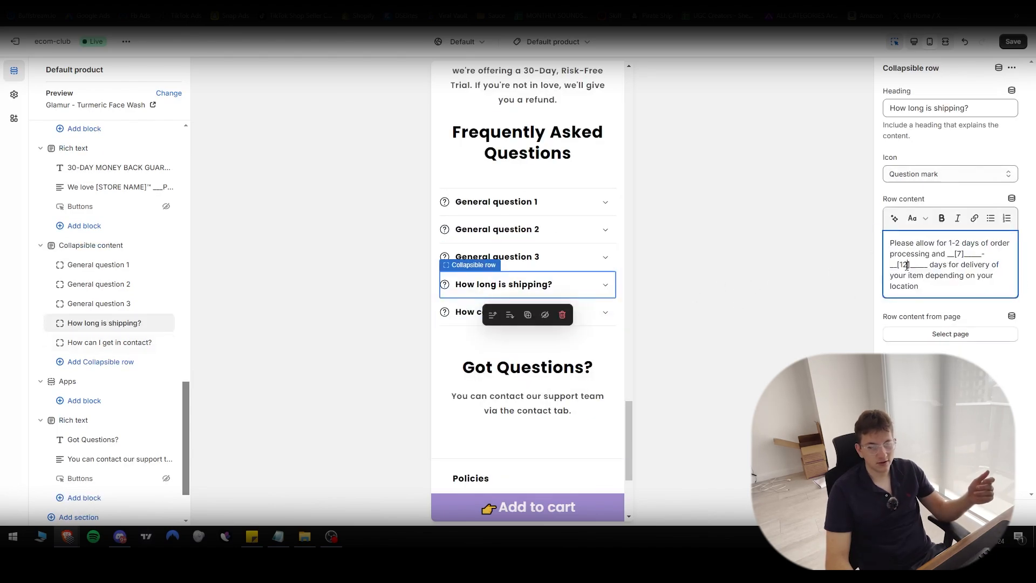
click(605, 312)
click(615, 258)
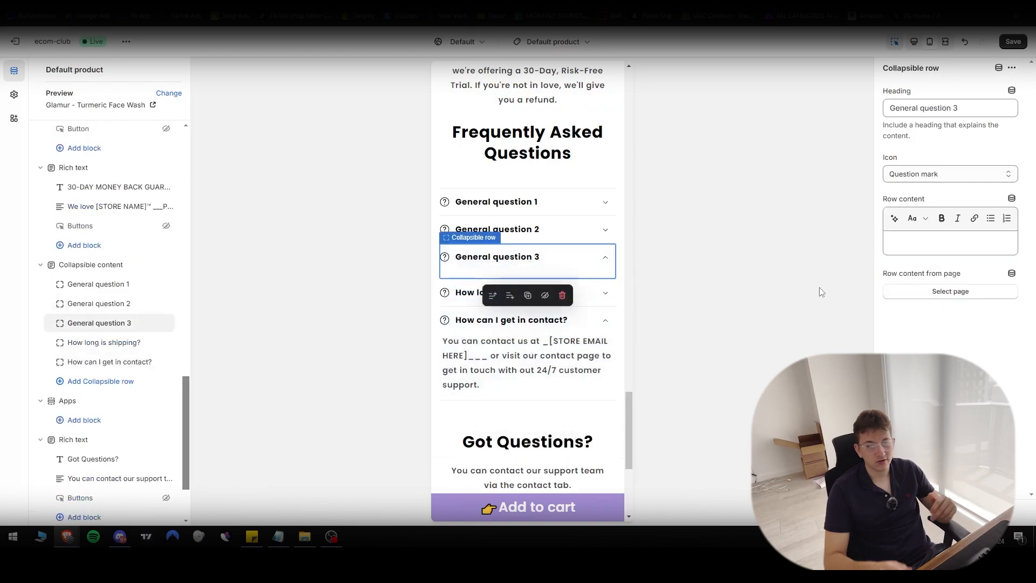
- Open the "Got Questions?" rich text section's settings, then review the footer and the page back up to BENEFIT 2
click(470, 418)
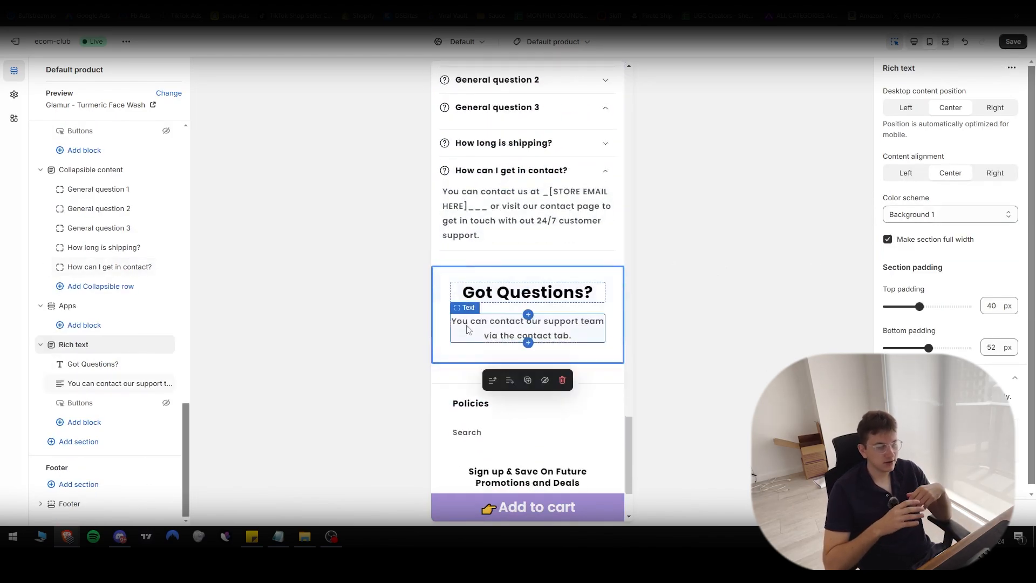
scroll(468, 330, down, 2)
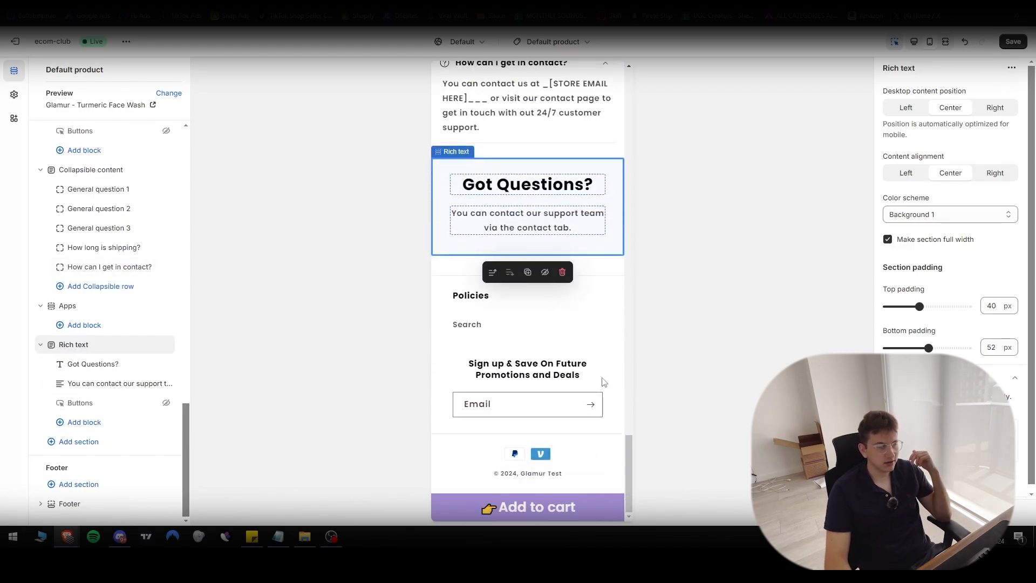
scroll(558, 390, up, 5)
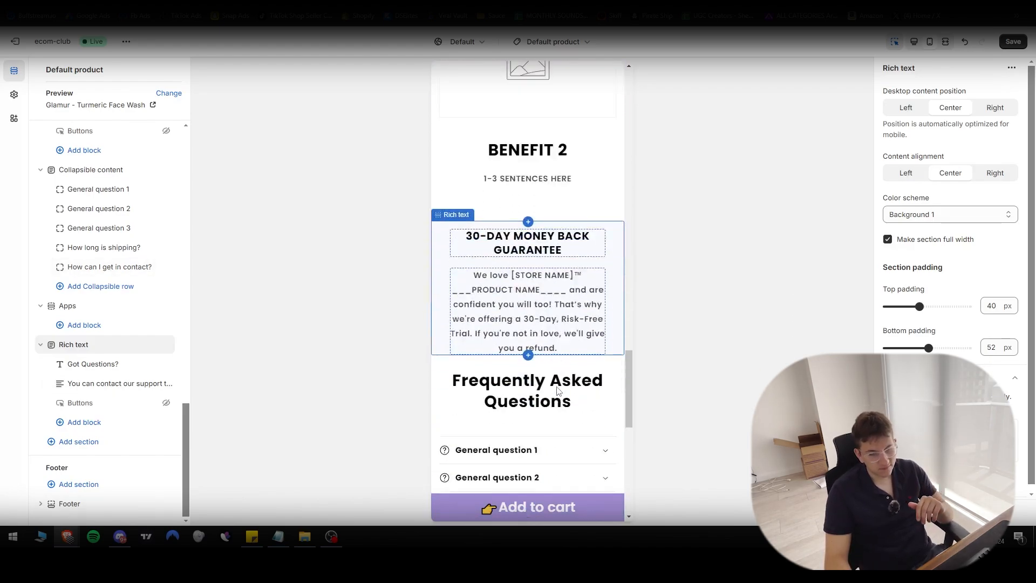
scroll(585, 494, up, 2)
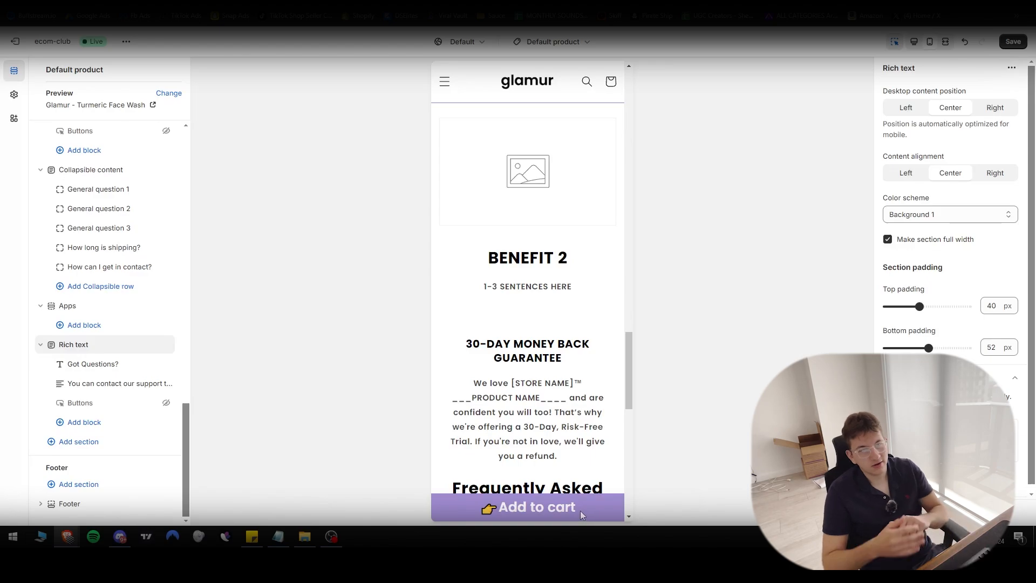
- Open the announcement's settings on the finished Glamur Turmeric Face Wash page and review the product information section below it
scroll(606, 293, up, 10)
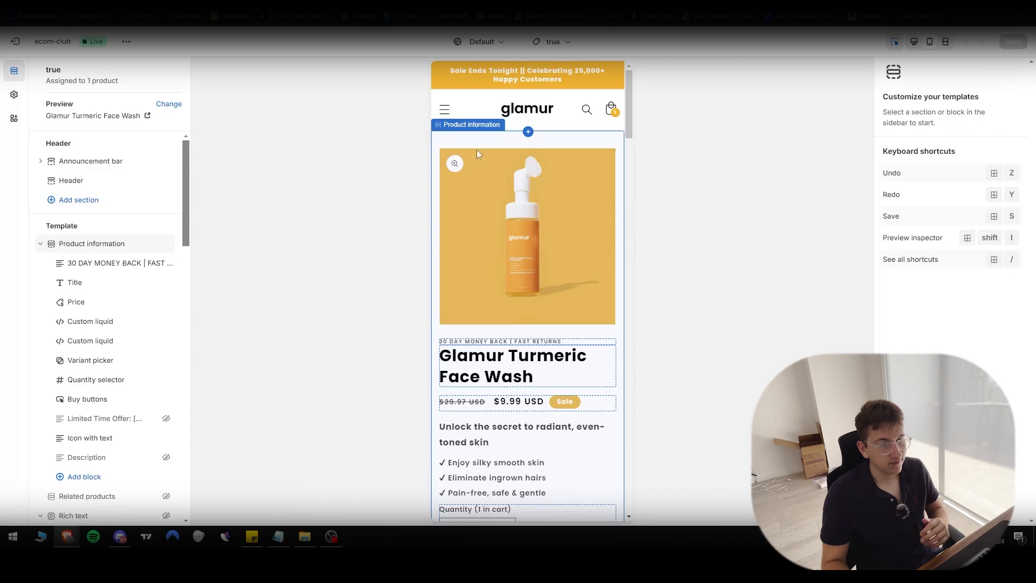
click(582, 75)
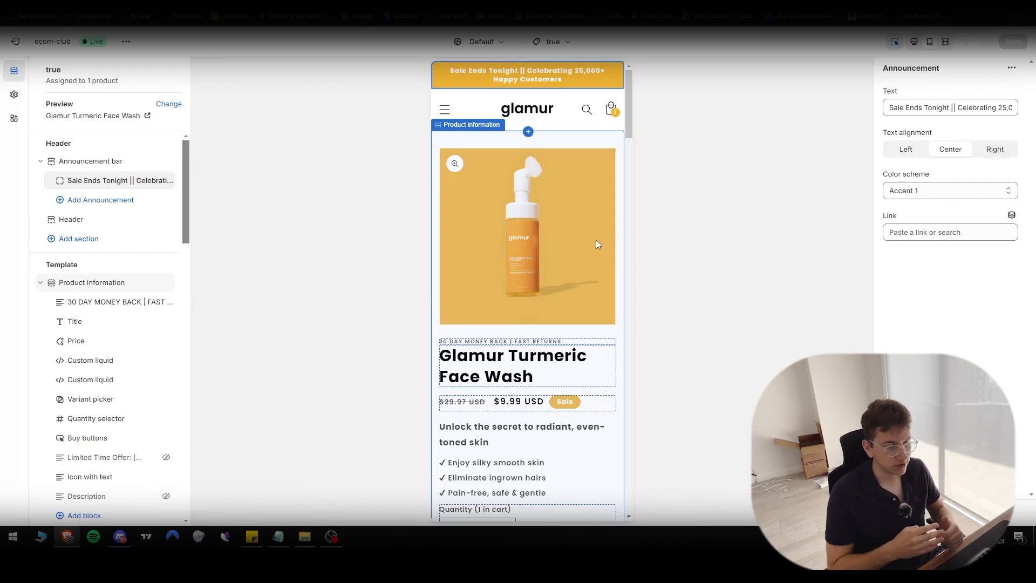
scroll(565, 253, down, 1)
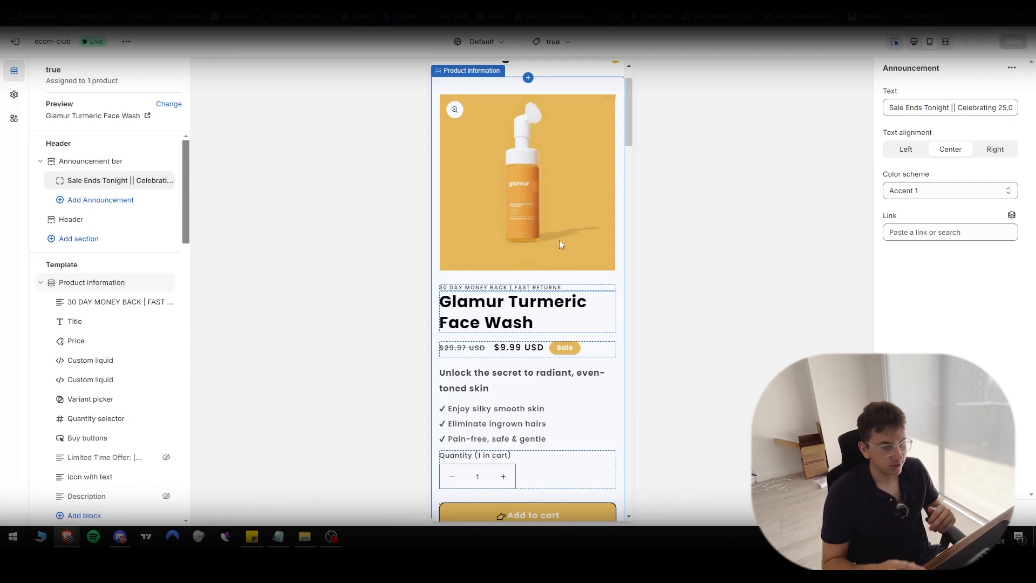
scroll(562, 234, down, 1)
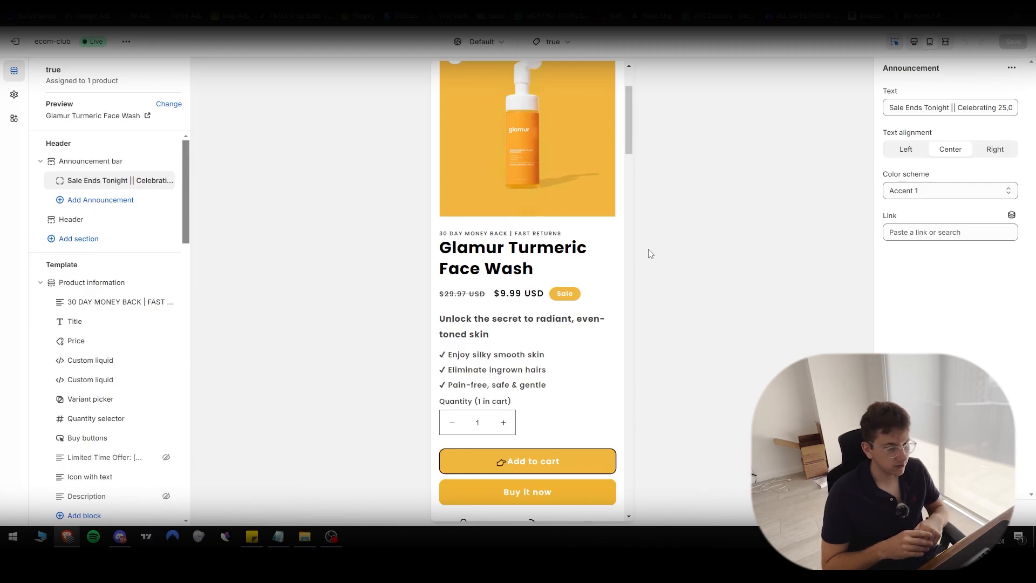
scroll(630, 254, down, 1)
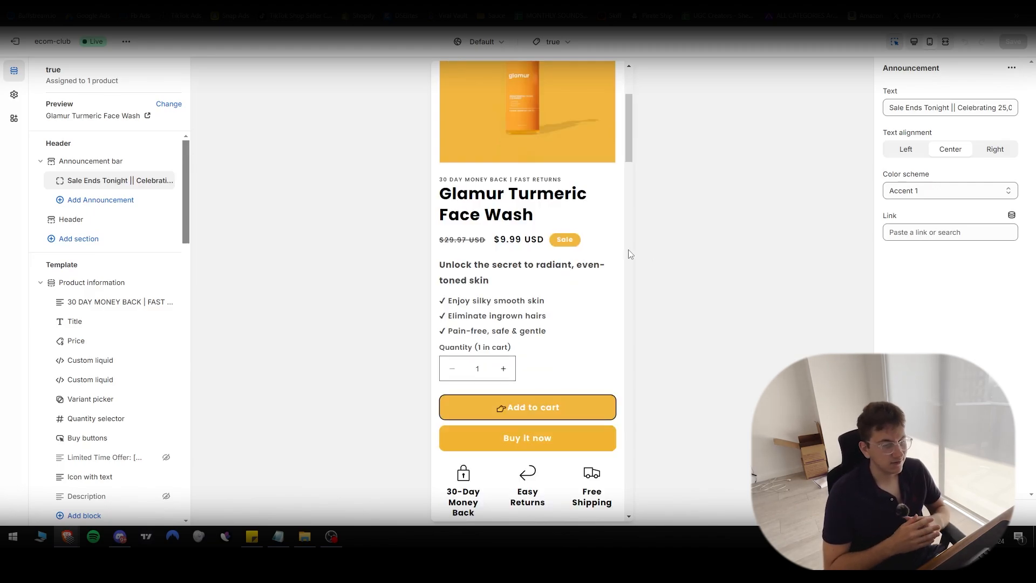
scroll(630, 249, down, 1)
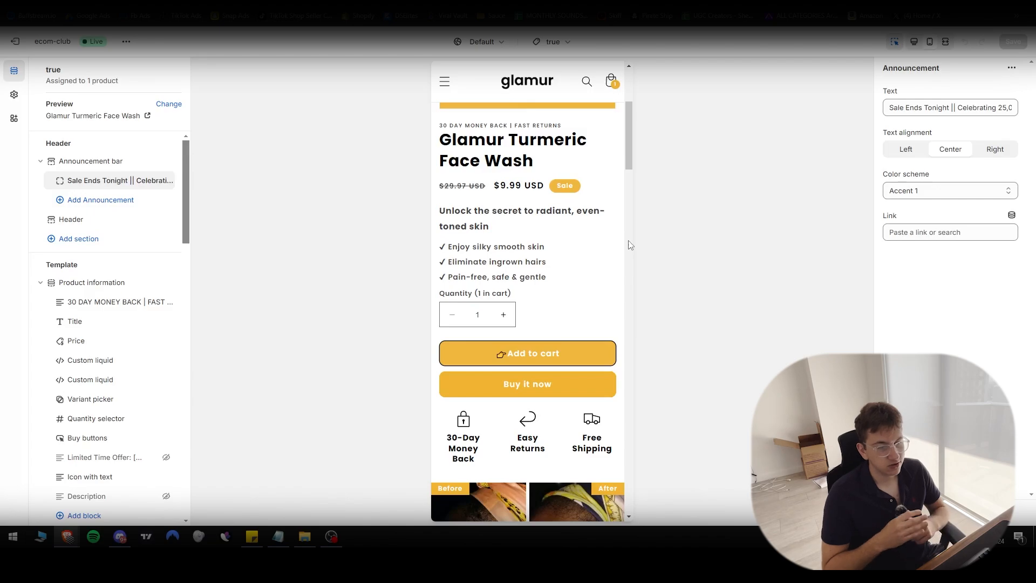
scroll(629, 254, down, 3)
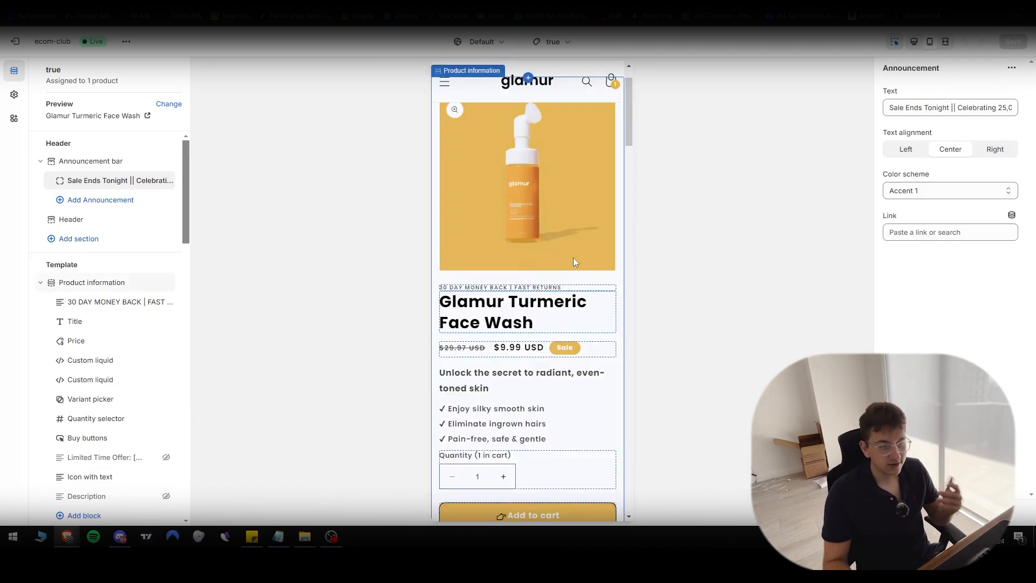
- Examine the before/after slider, the "Leave Your Skin Glowing" section and the "Silky Smooth Skin Within Weeks" section
scroll(574, 257, down, 8)
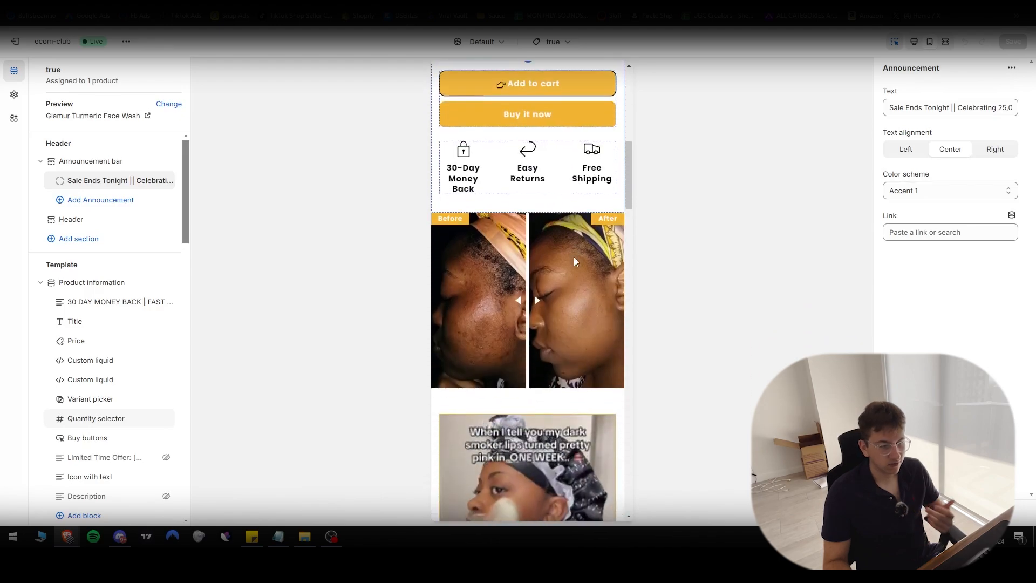
scroll(574, 257, down, 1)
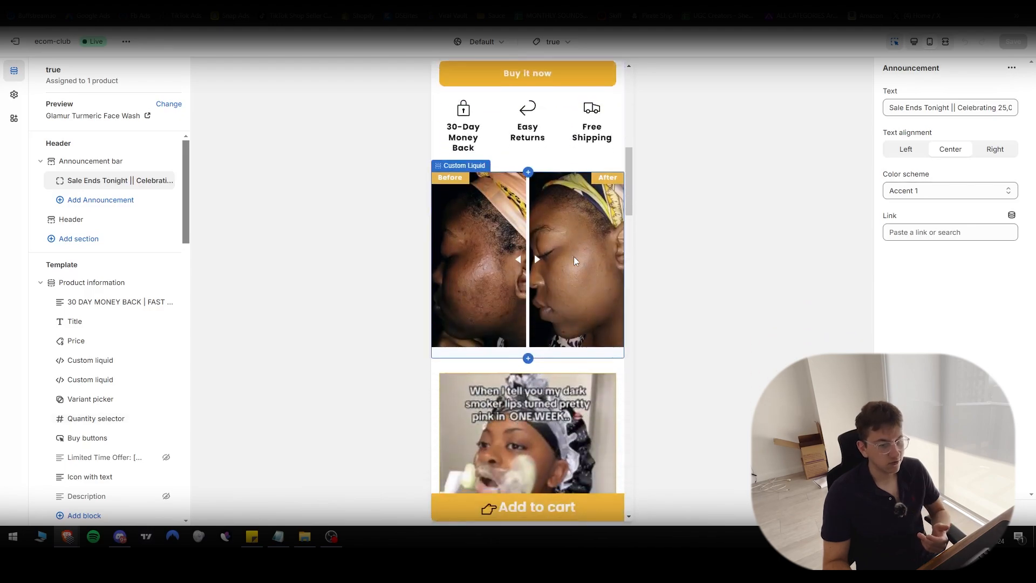
scroll(559, 245, down, 4)
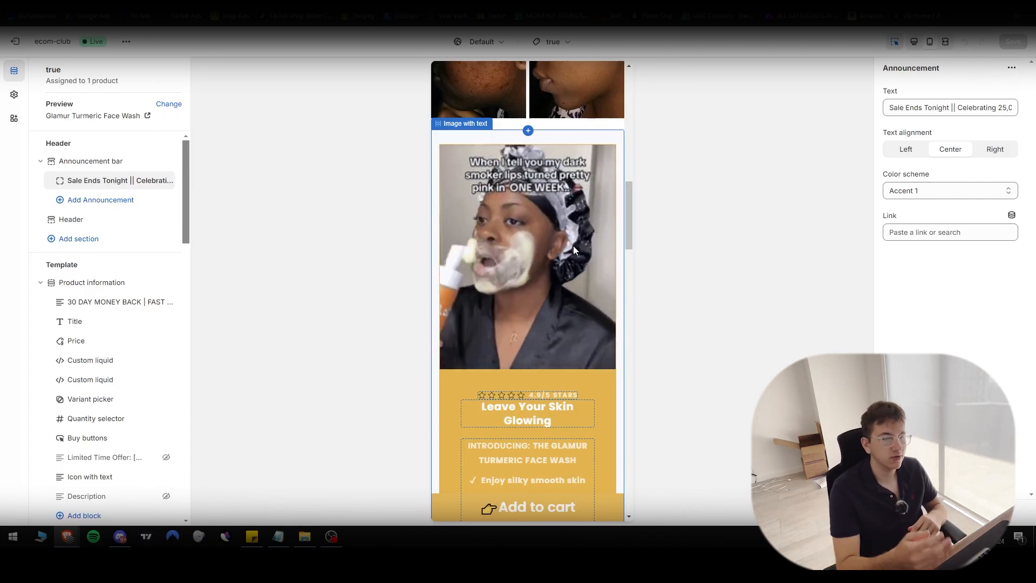
scroll(574, 245, down, 2)
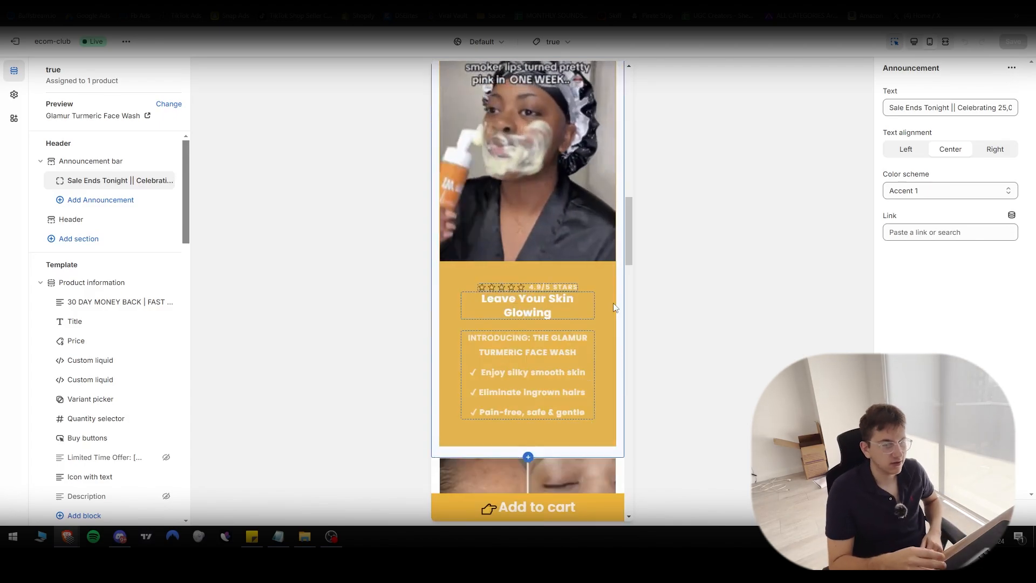
scroll(614, 306, down, 1)
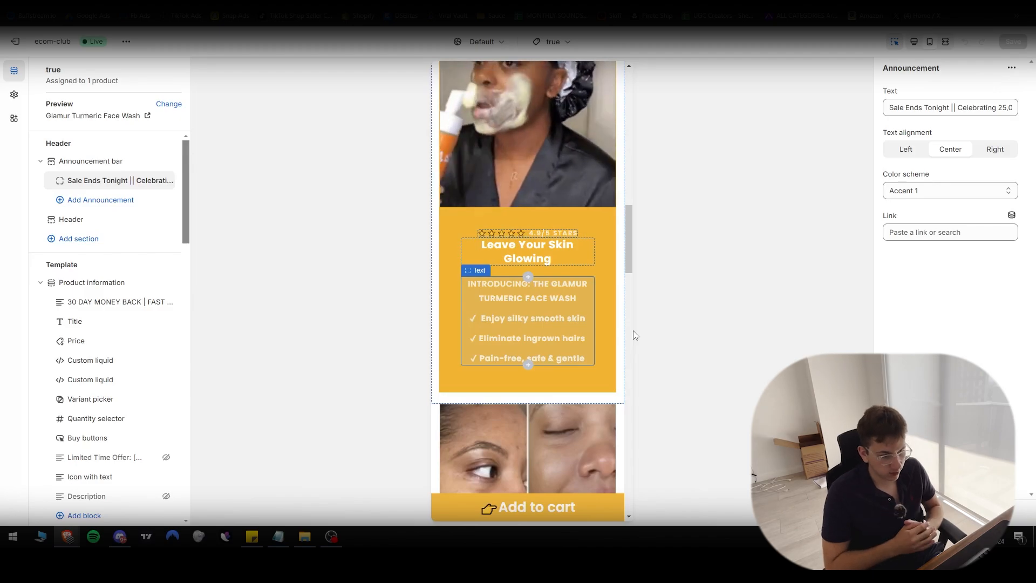
scroll(602, 278, down, 6)
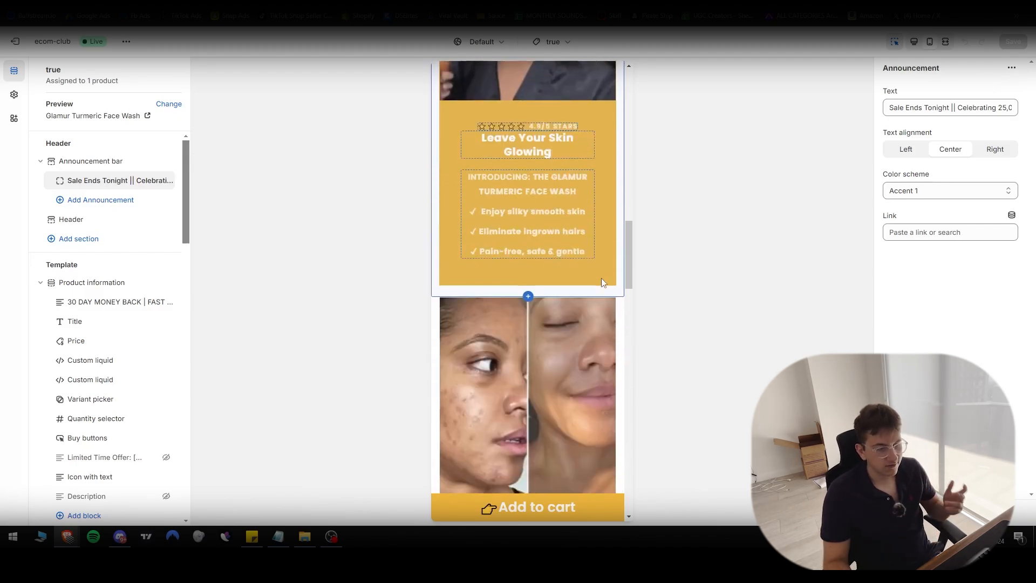
scroll(585, 292, up, 1)
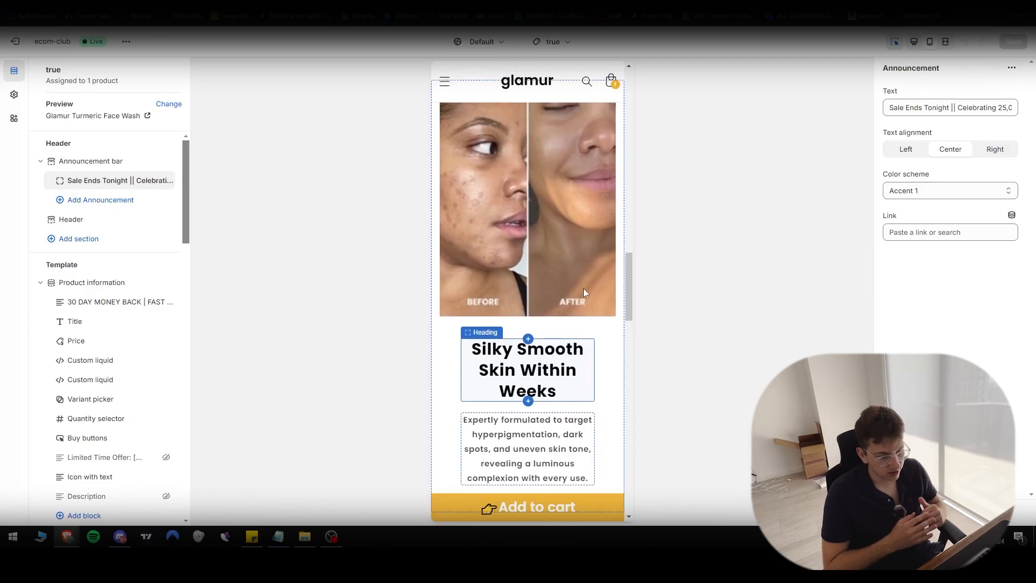
scroll(586, 292, down, 1)
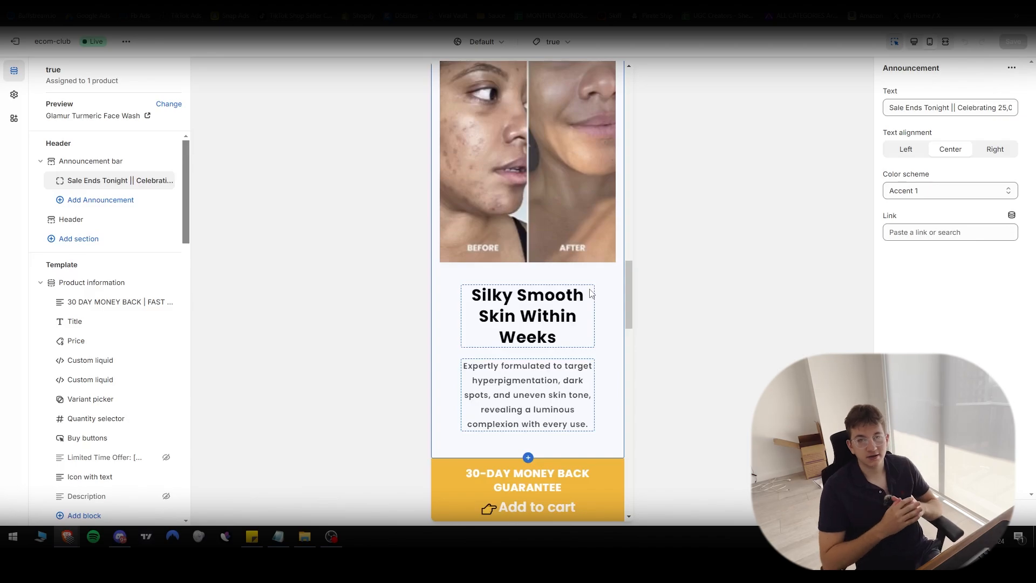
- Open the settings of the Ingredients row and the Frequently Asked Questions section, reviewing the guarantee text above and the product reviews below
scroll(591, 293, down, 4)
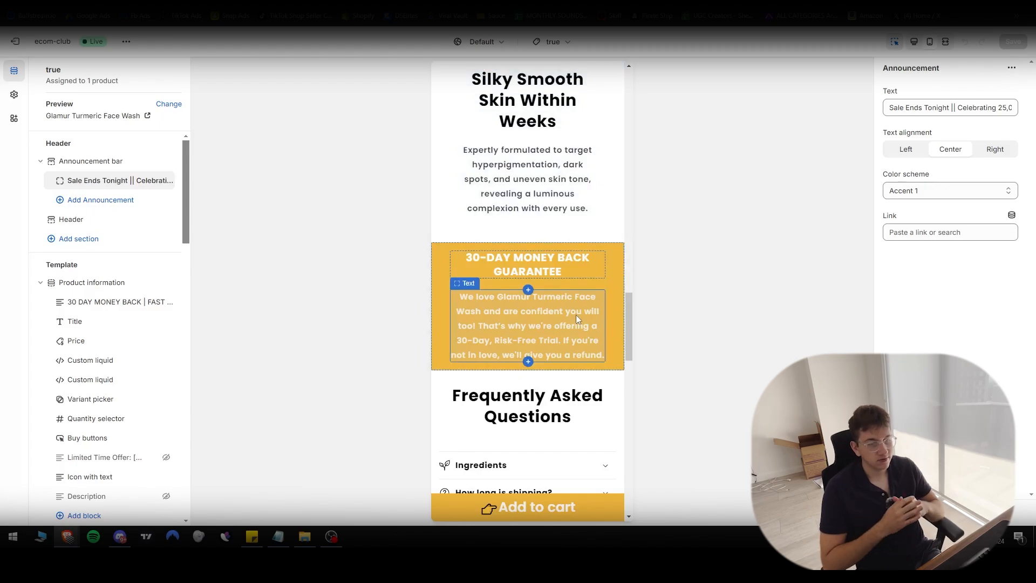
scroll(577, 318, down, 3)
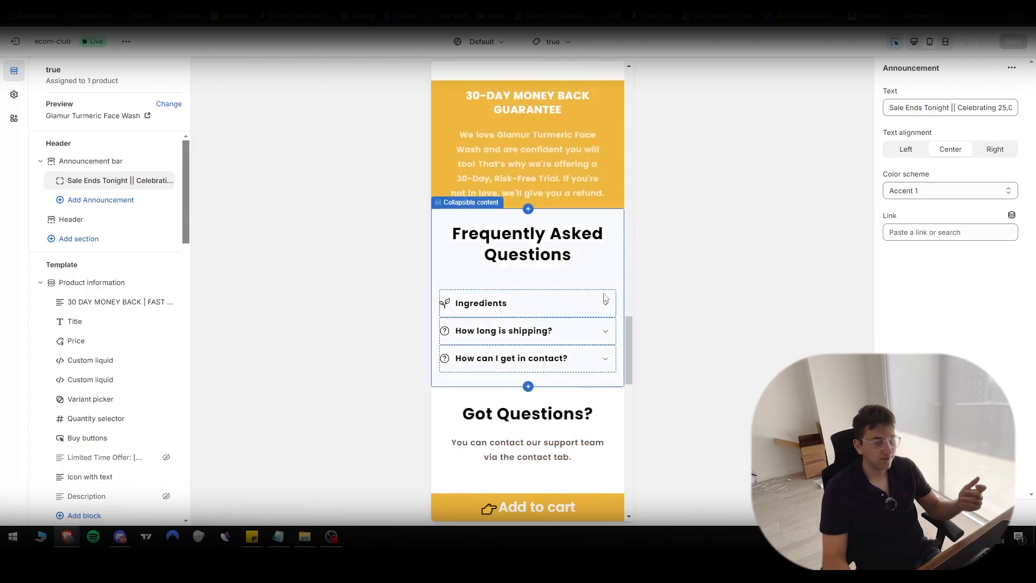
click(582, 311)
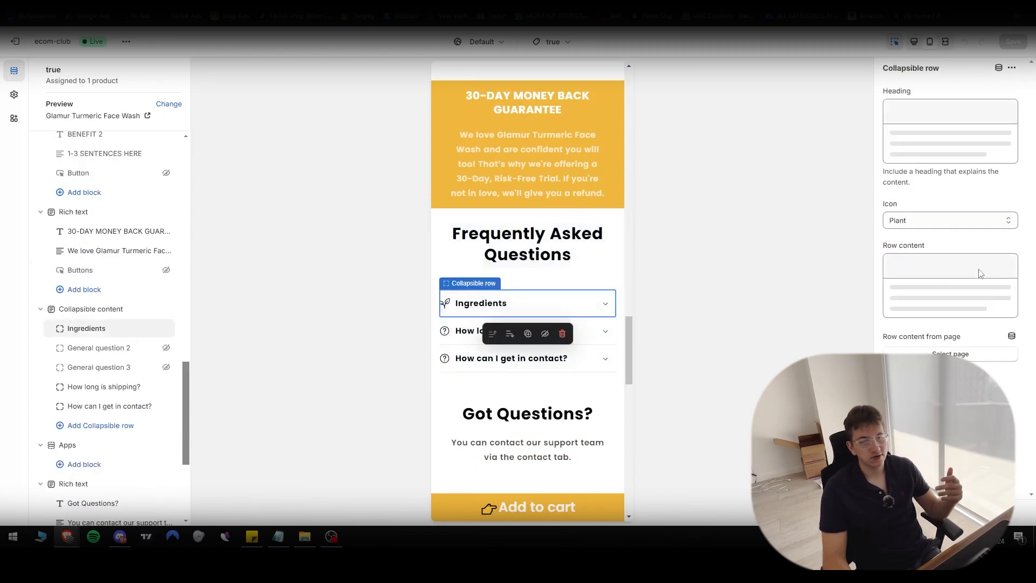
click(595, 270)
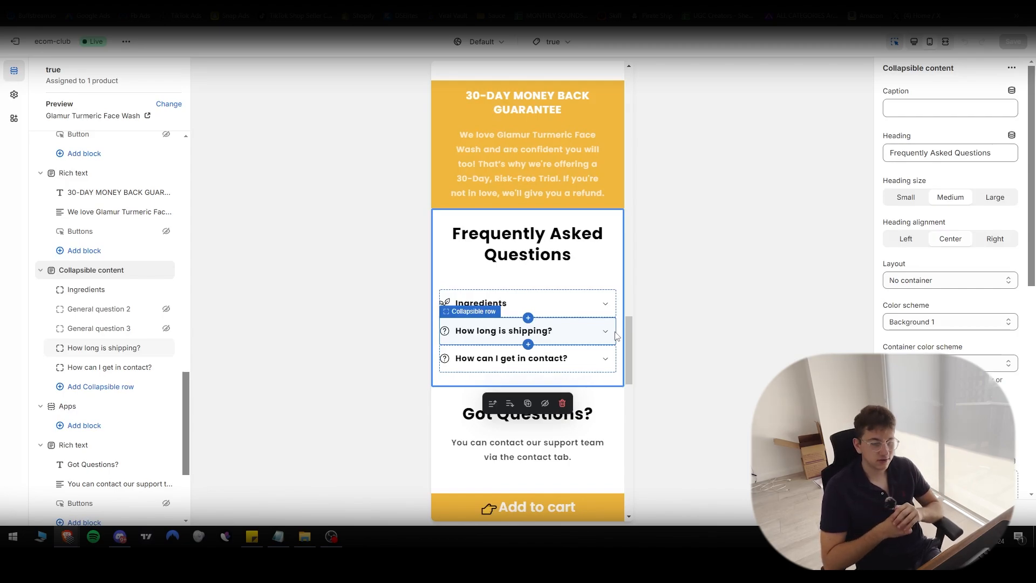
scroll(617, 335, down, 4)
scroll(610, 238, down, 2)
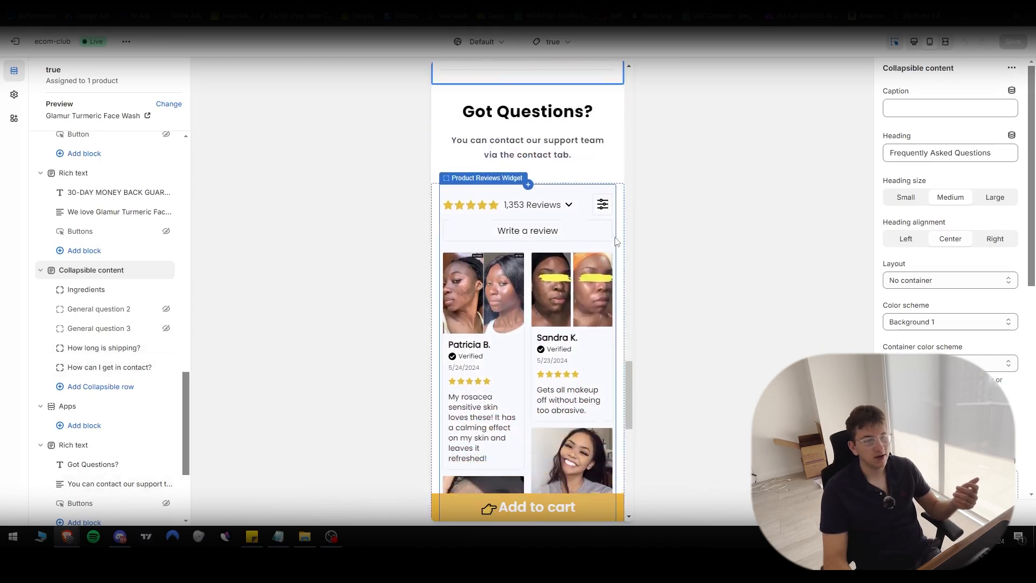
- Review the finished page again from the top, opening the settings of the "Leave Your Skin Glowing" image-with-text section
scroll(617, 241, up, 15)
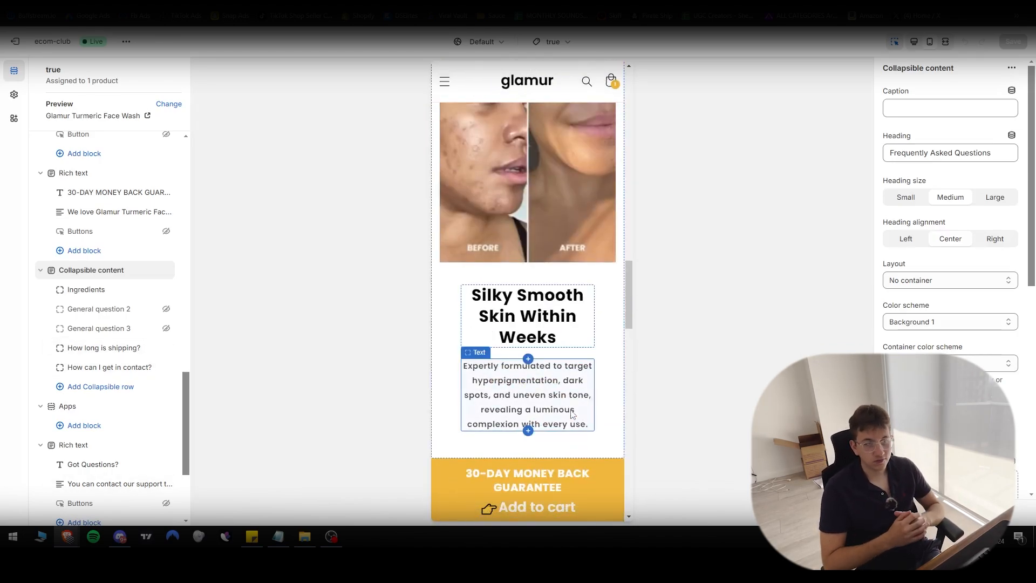
scroll(623, 290, up, 10)
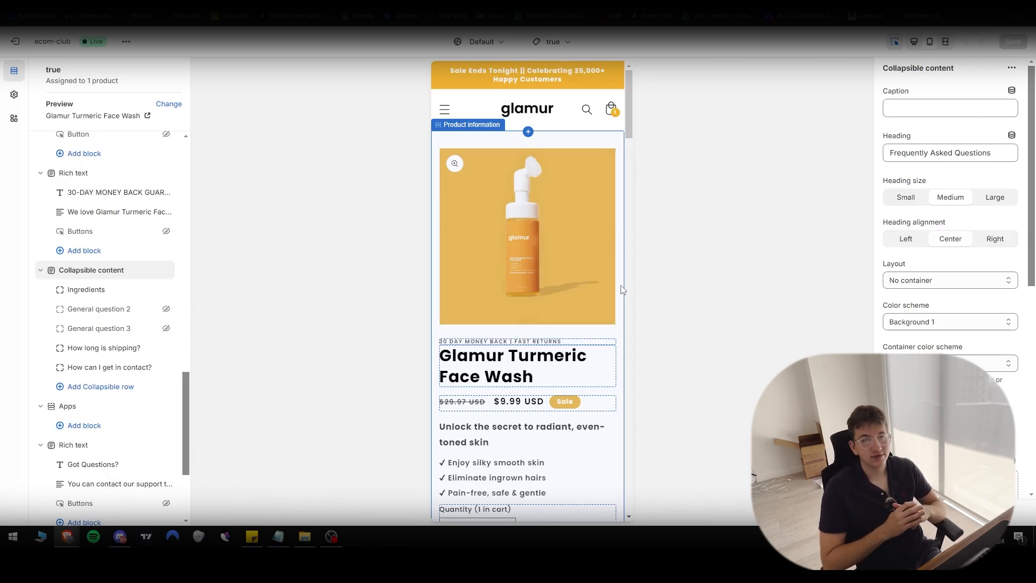
scroll(622, 290, down, 10)
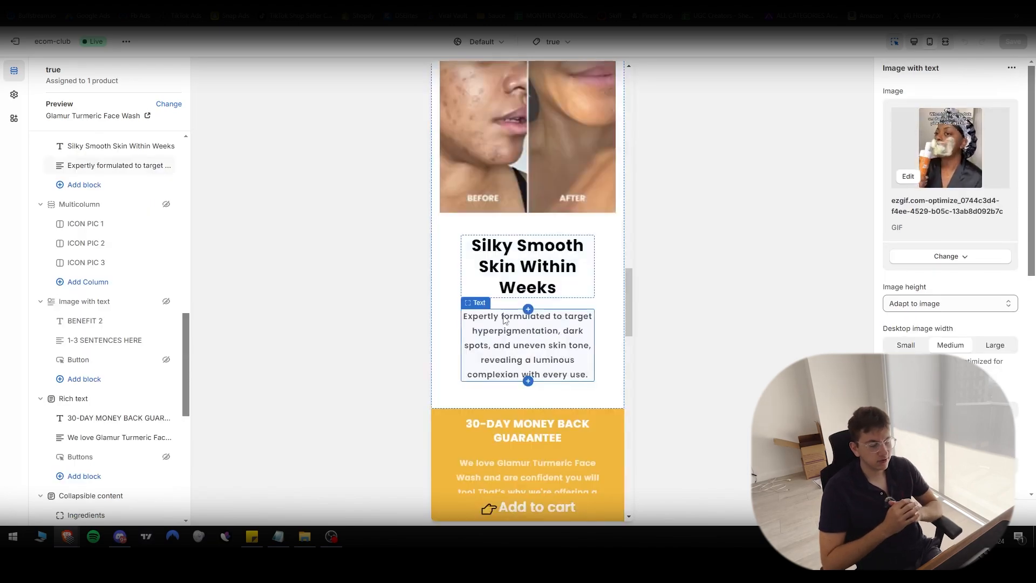
scroll(599, 306, up, 5)
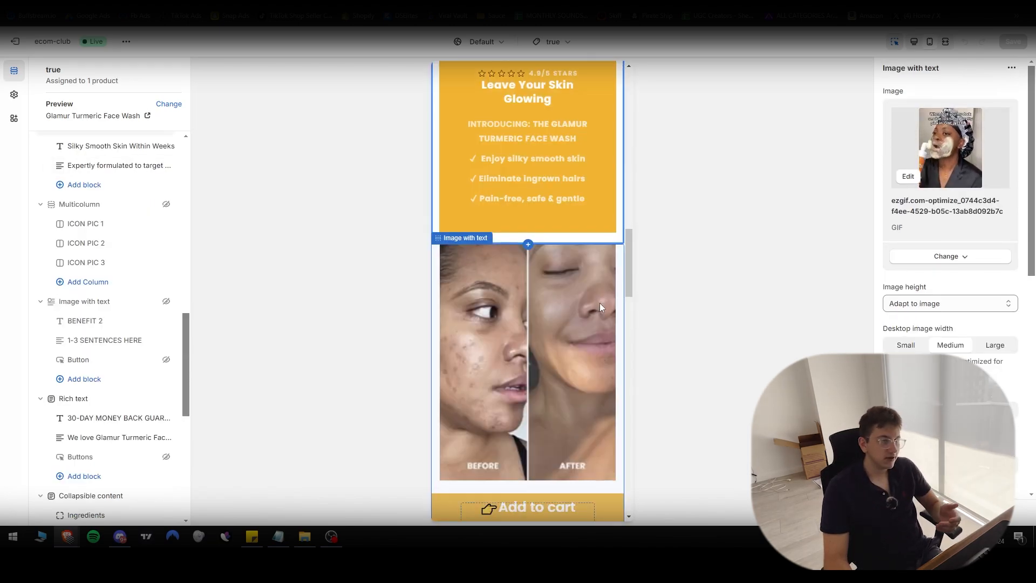
scroll(600, 302, down, 6)
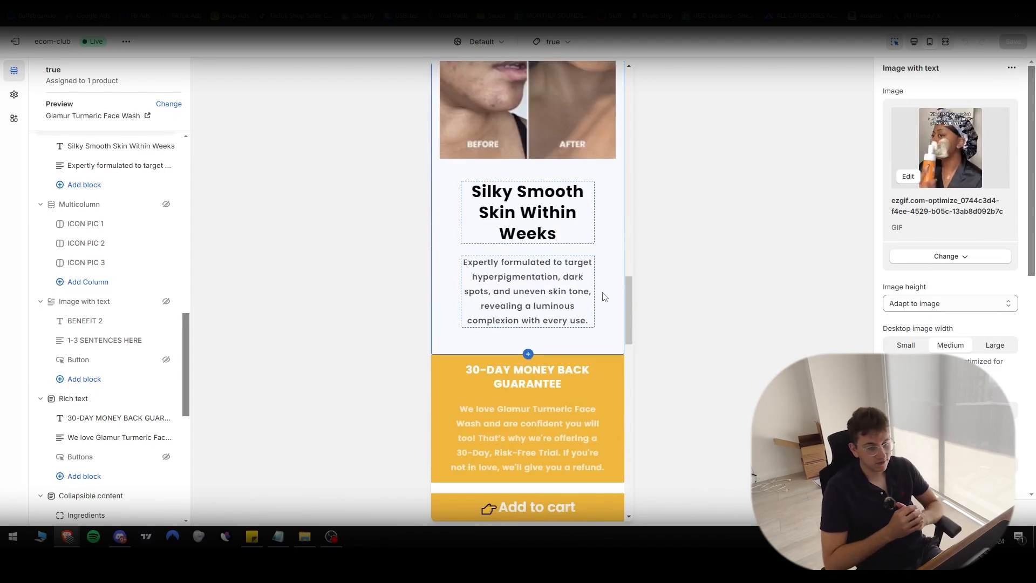
scroll(603, 296, down, 10)
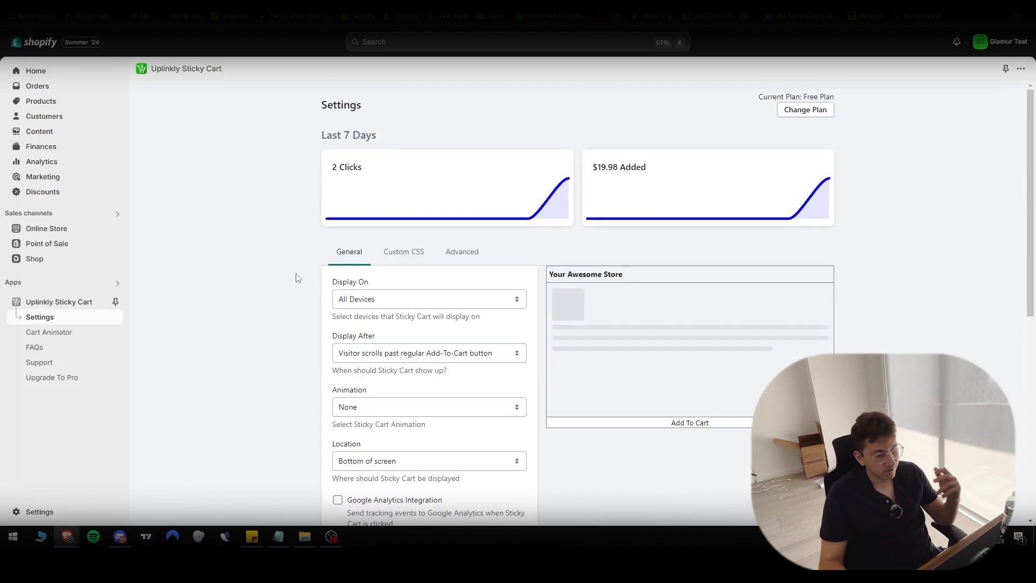
- Review the Uplinkly Sticky Cart display, color and size settings, and add the face wash to the cart on the live product page
scroll(297, 273, down, 6)
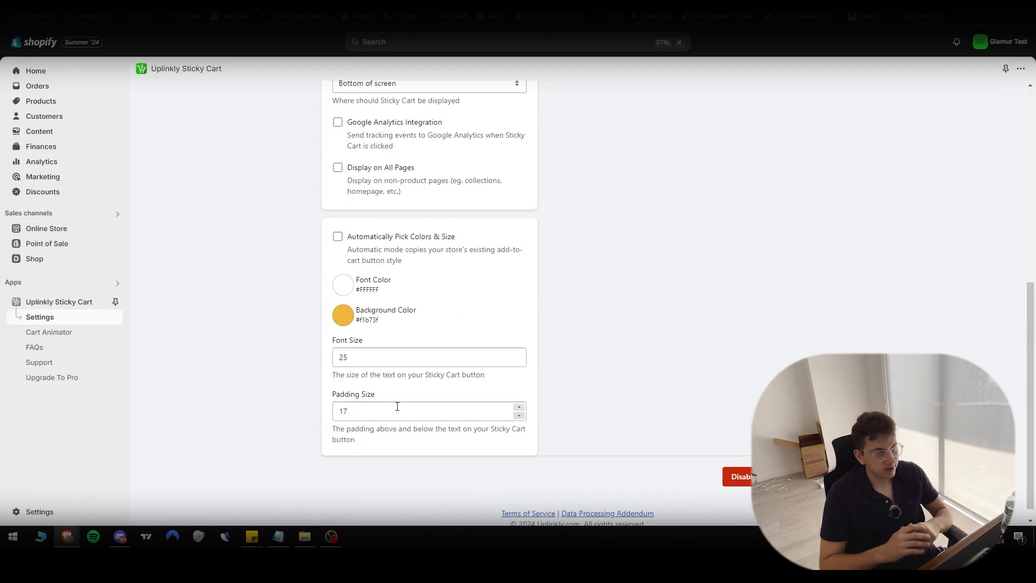
scroll(245, 351, up, 3)
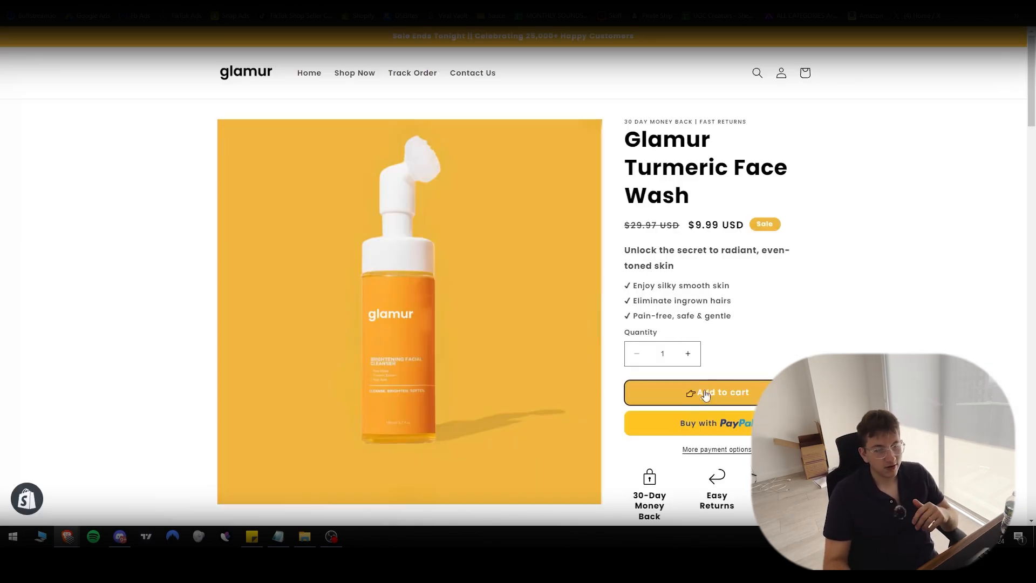
click(720, 392)
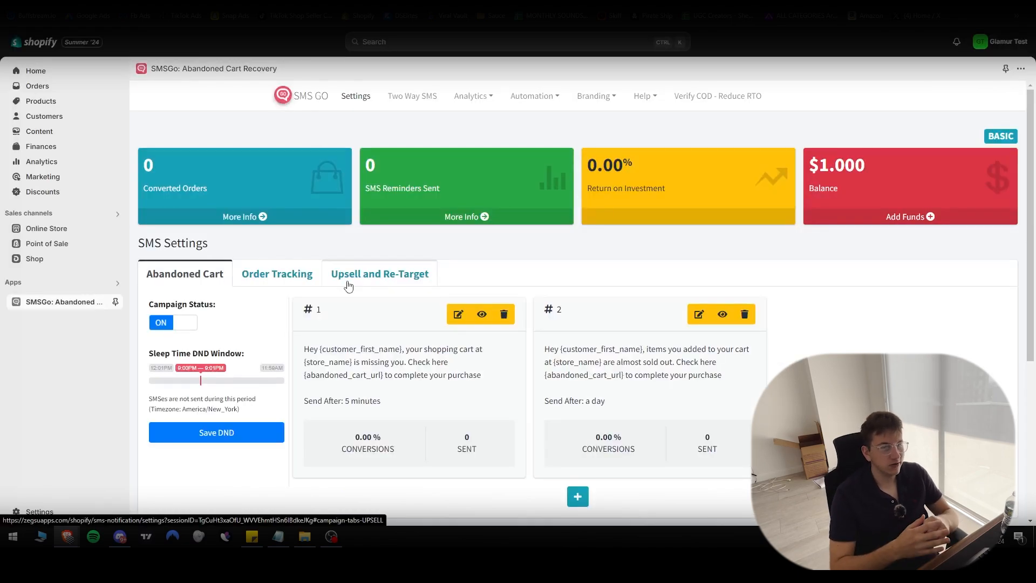
- Check the balance in SMSGo and open the "You left items at checkout" automation in the Shopify Email app
drag(813, 165, 865, 167)
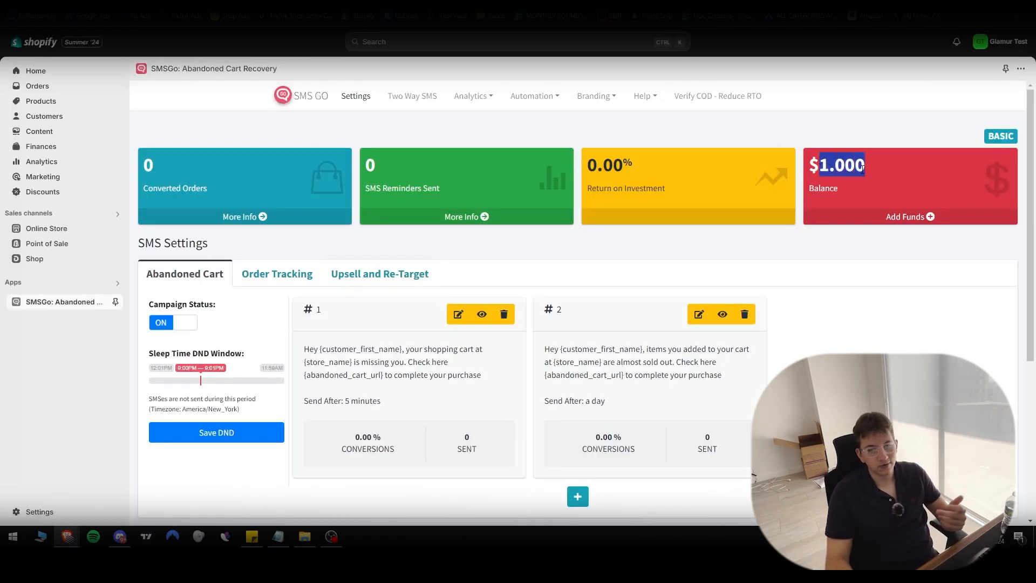
click(863, 169)
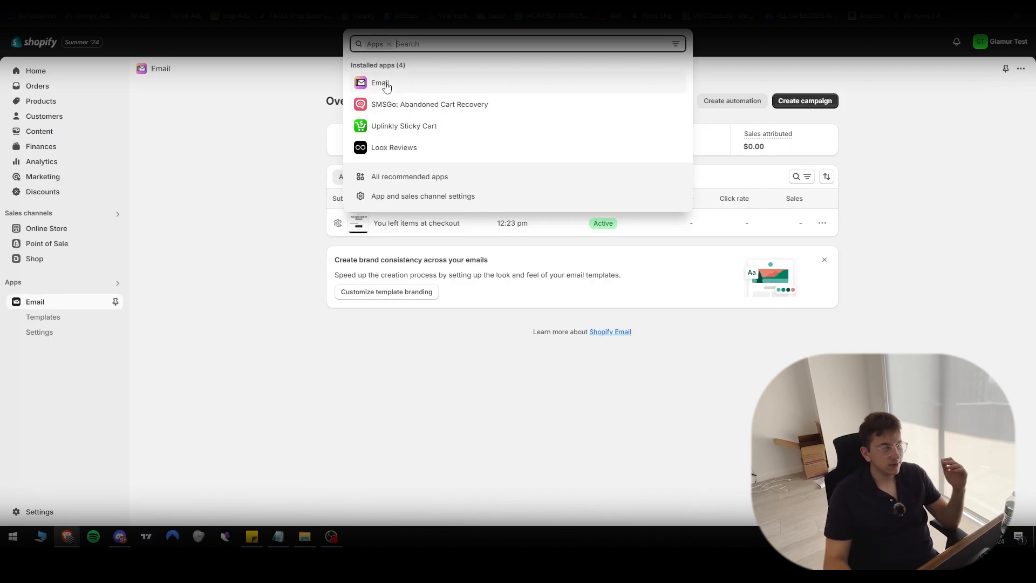
click(388, 86)
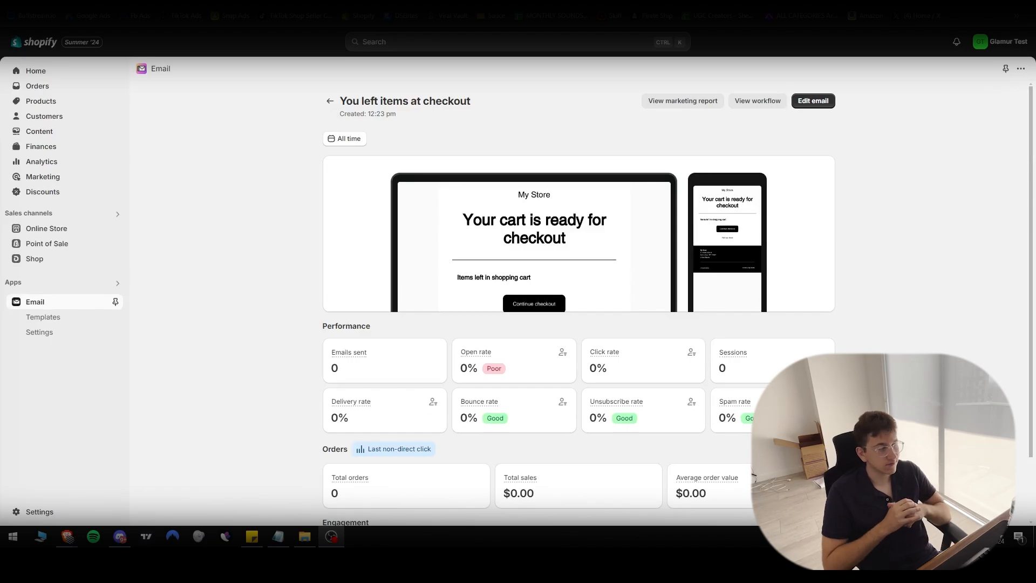
key(alt+Tab)
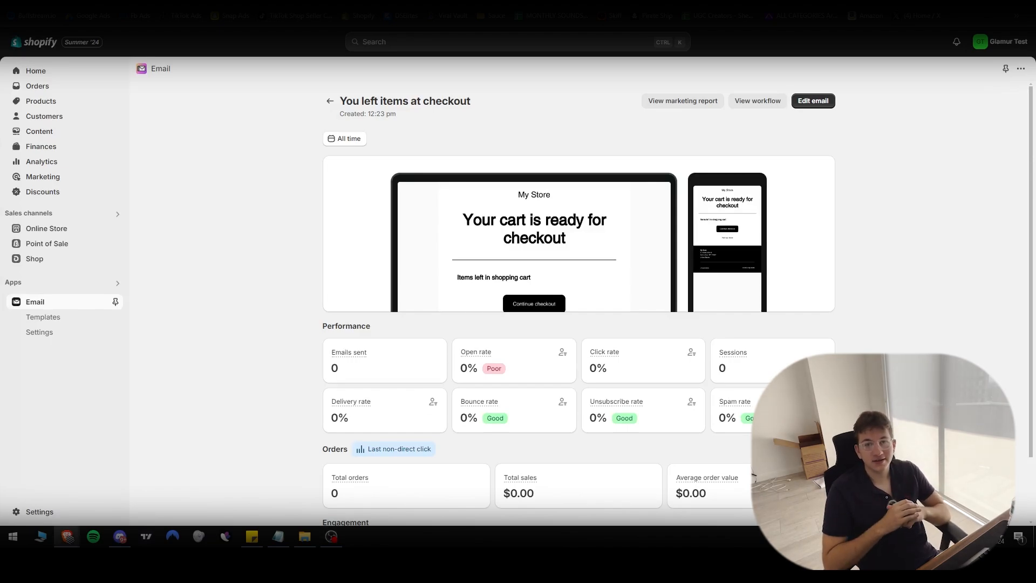